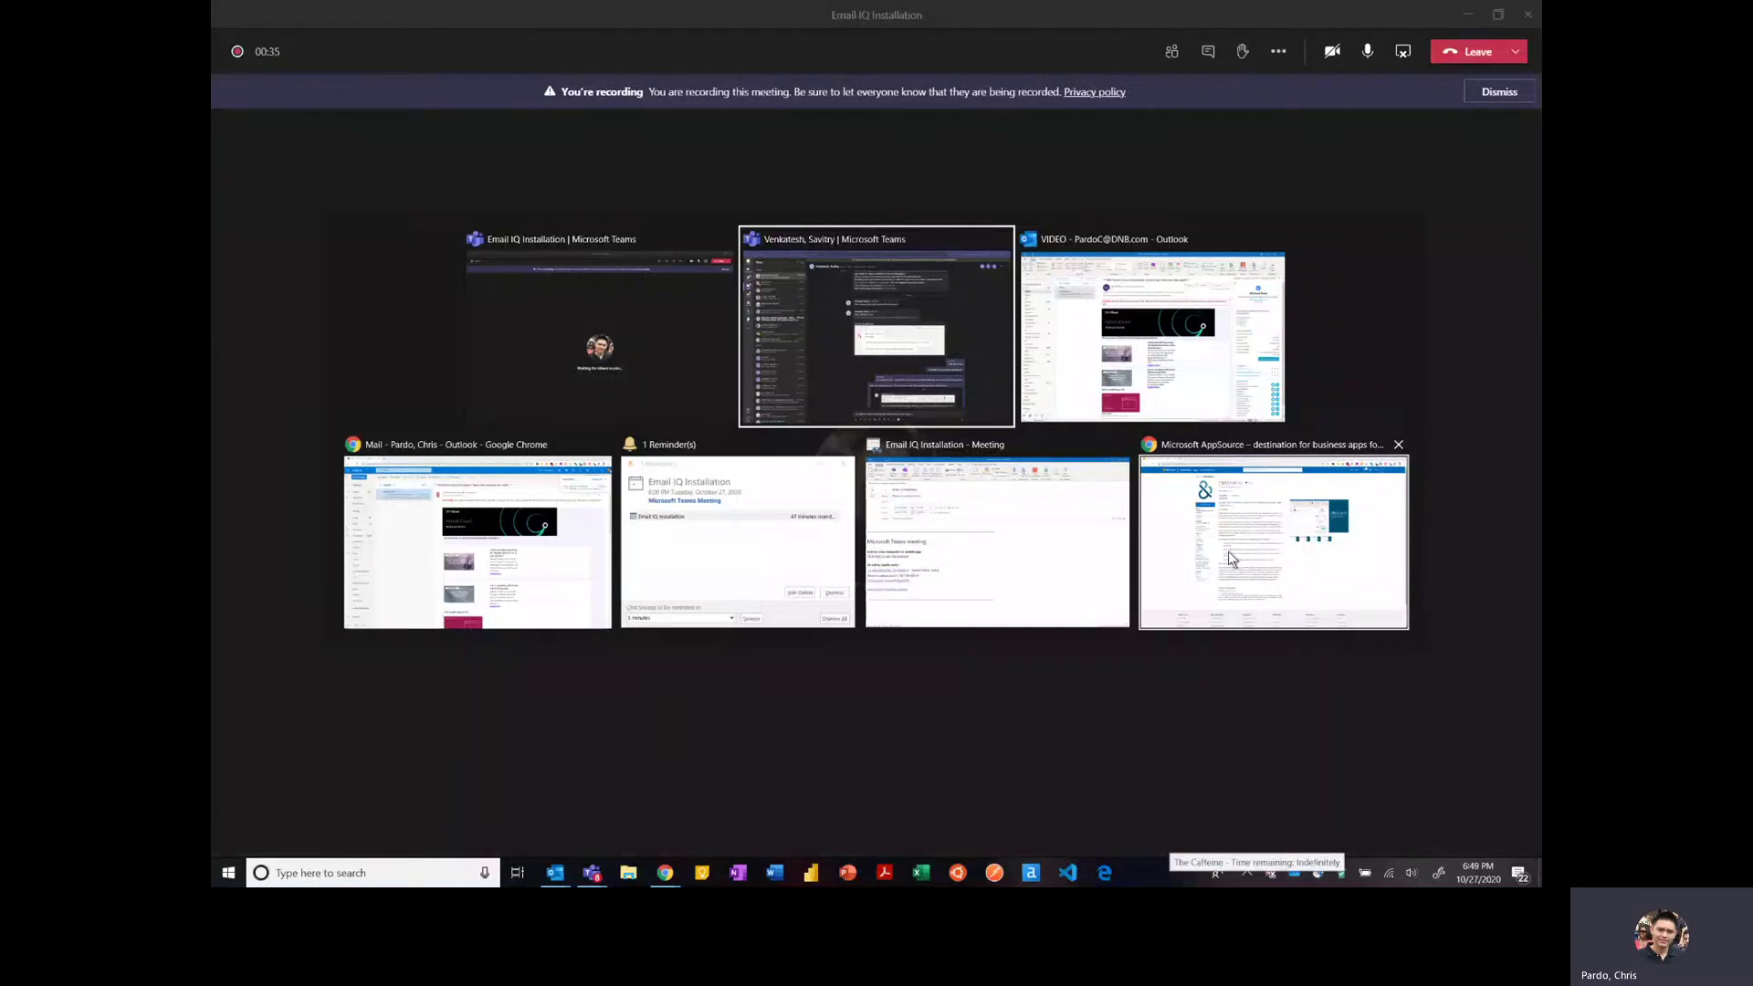
# Review the D&B Email IQ AppSource listing, then open the Outlook message's More actions menu.
pyautogui.click(1230, 558)
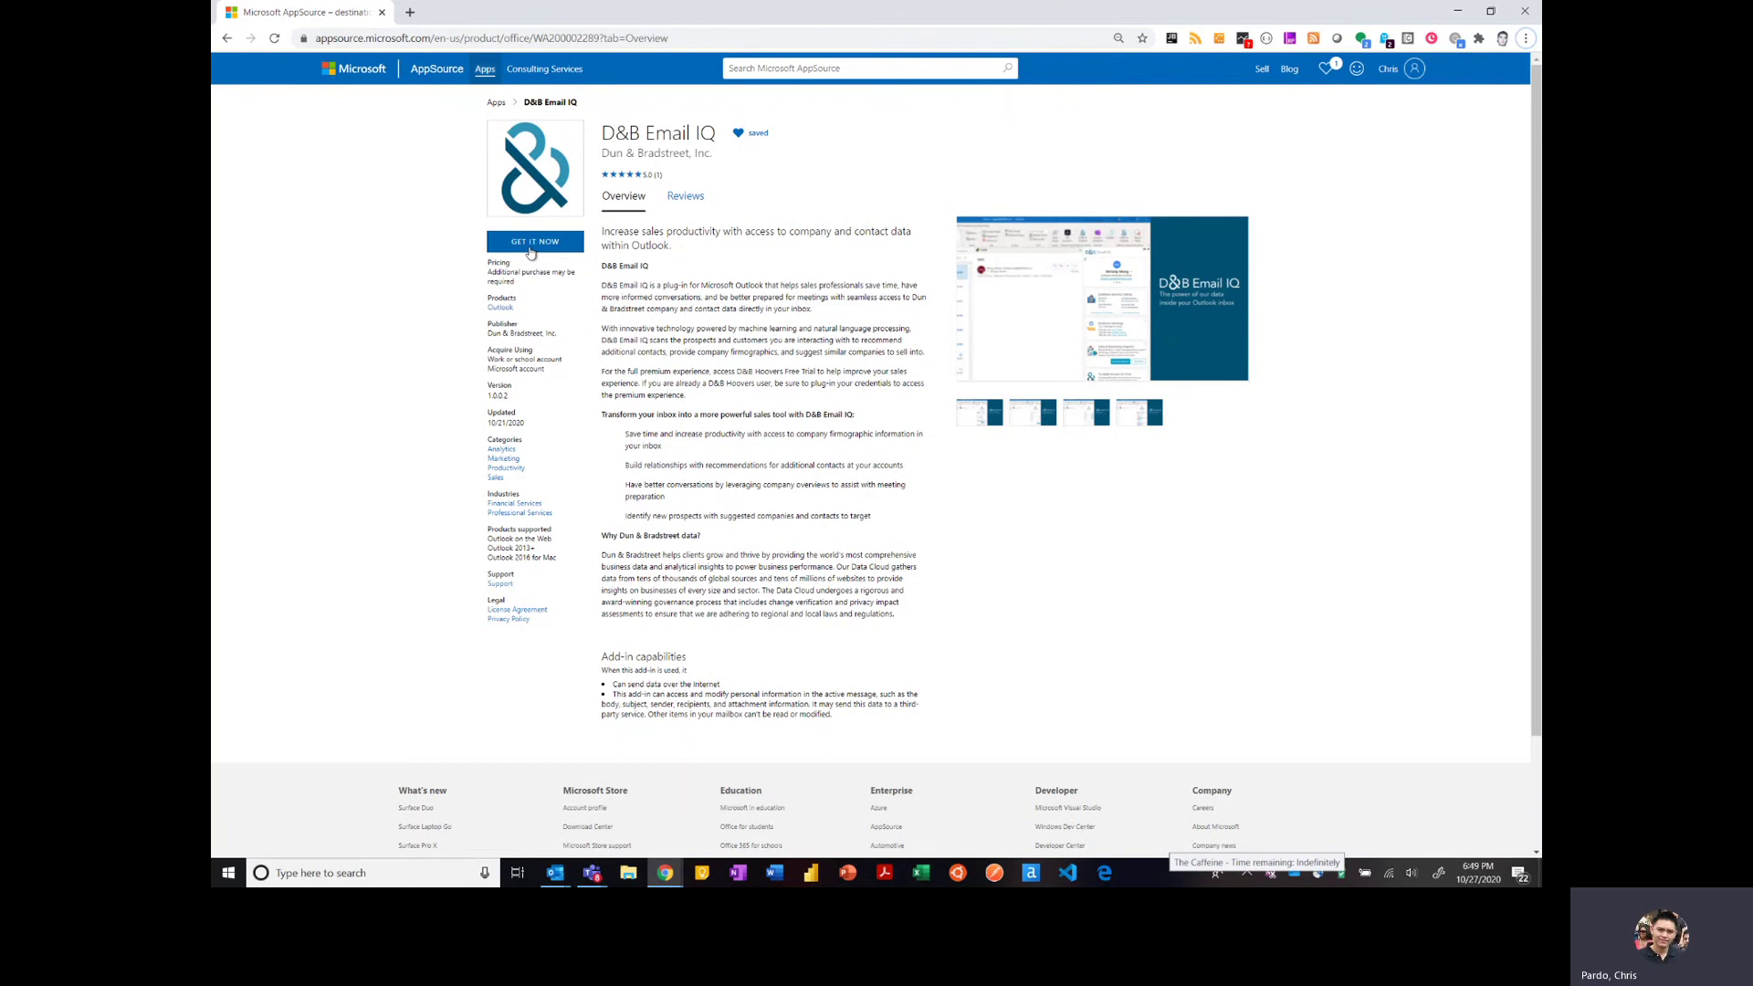
pyautogui.hotkey('alt', 'Tab')
pyautogui.moveTo(751, 534)
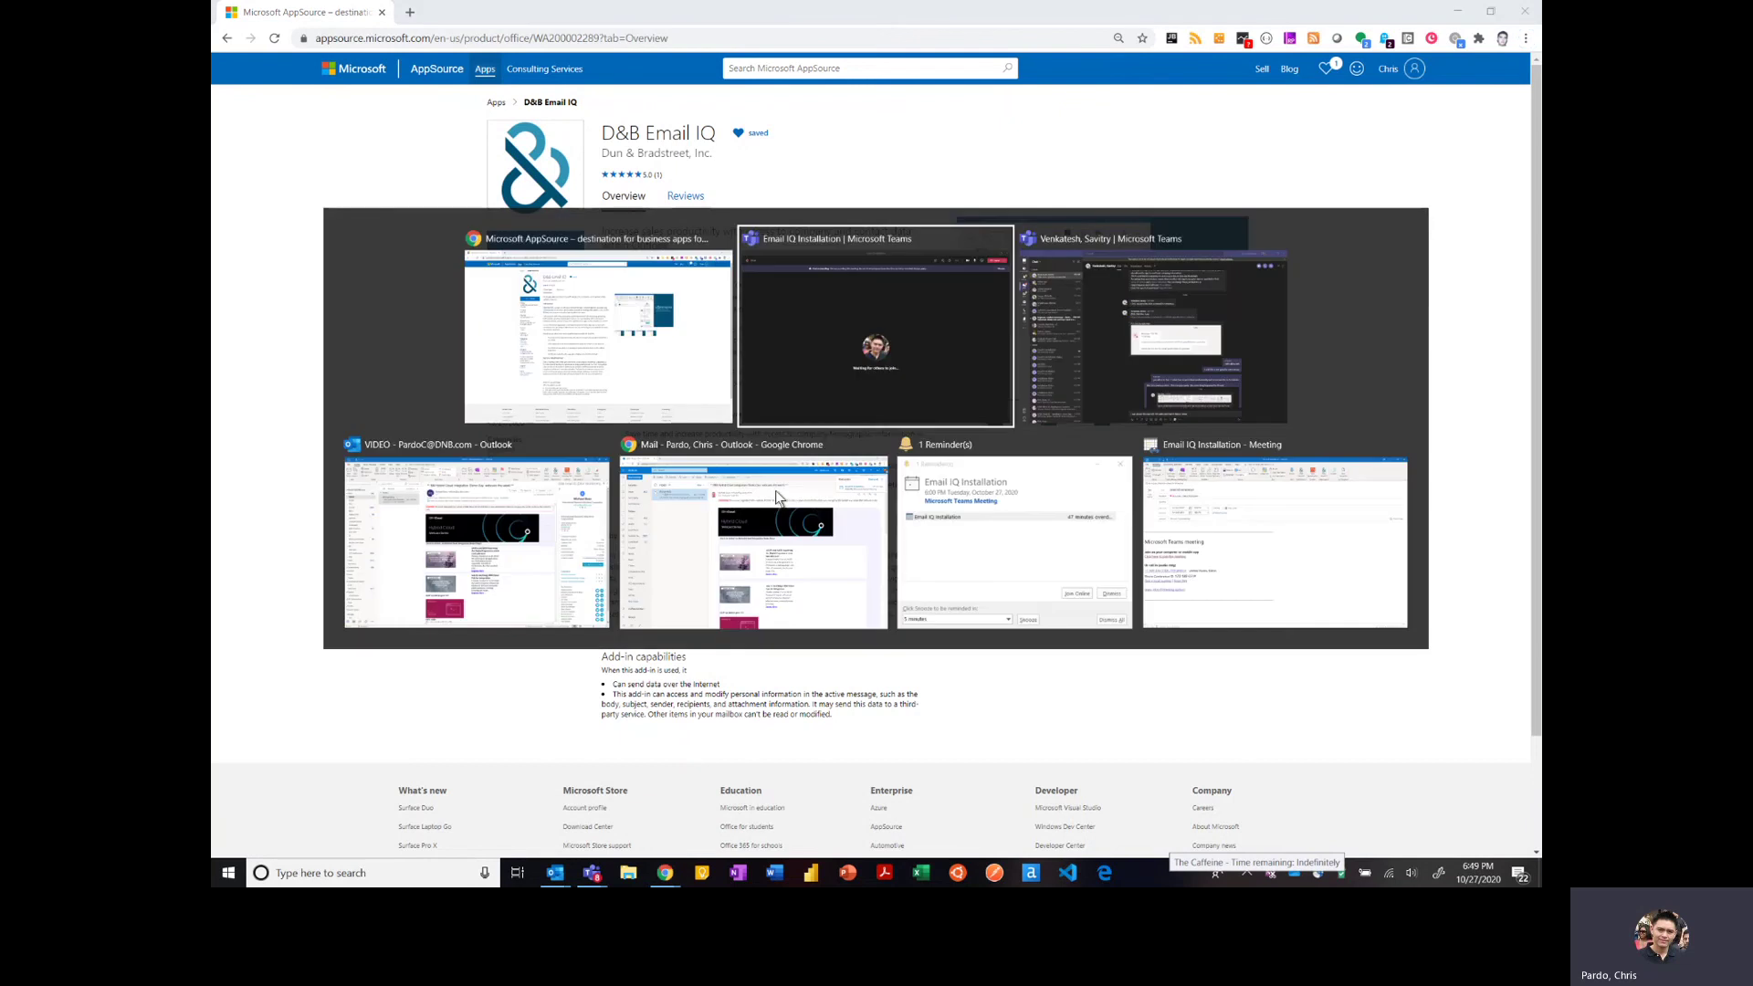
pyautogui.click(689, 545)
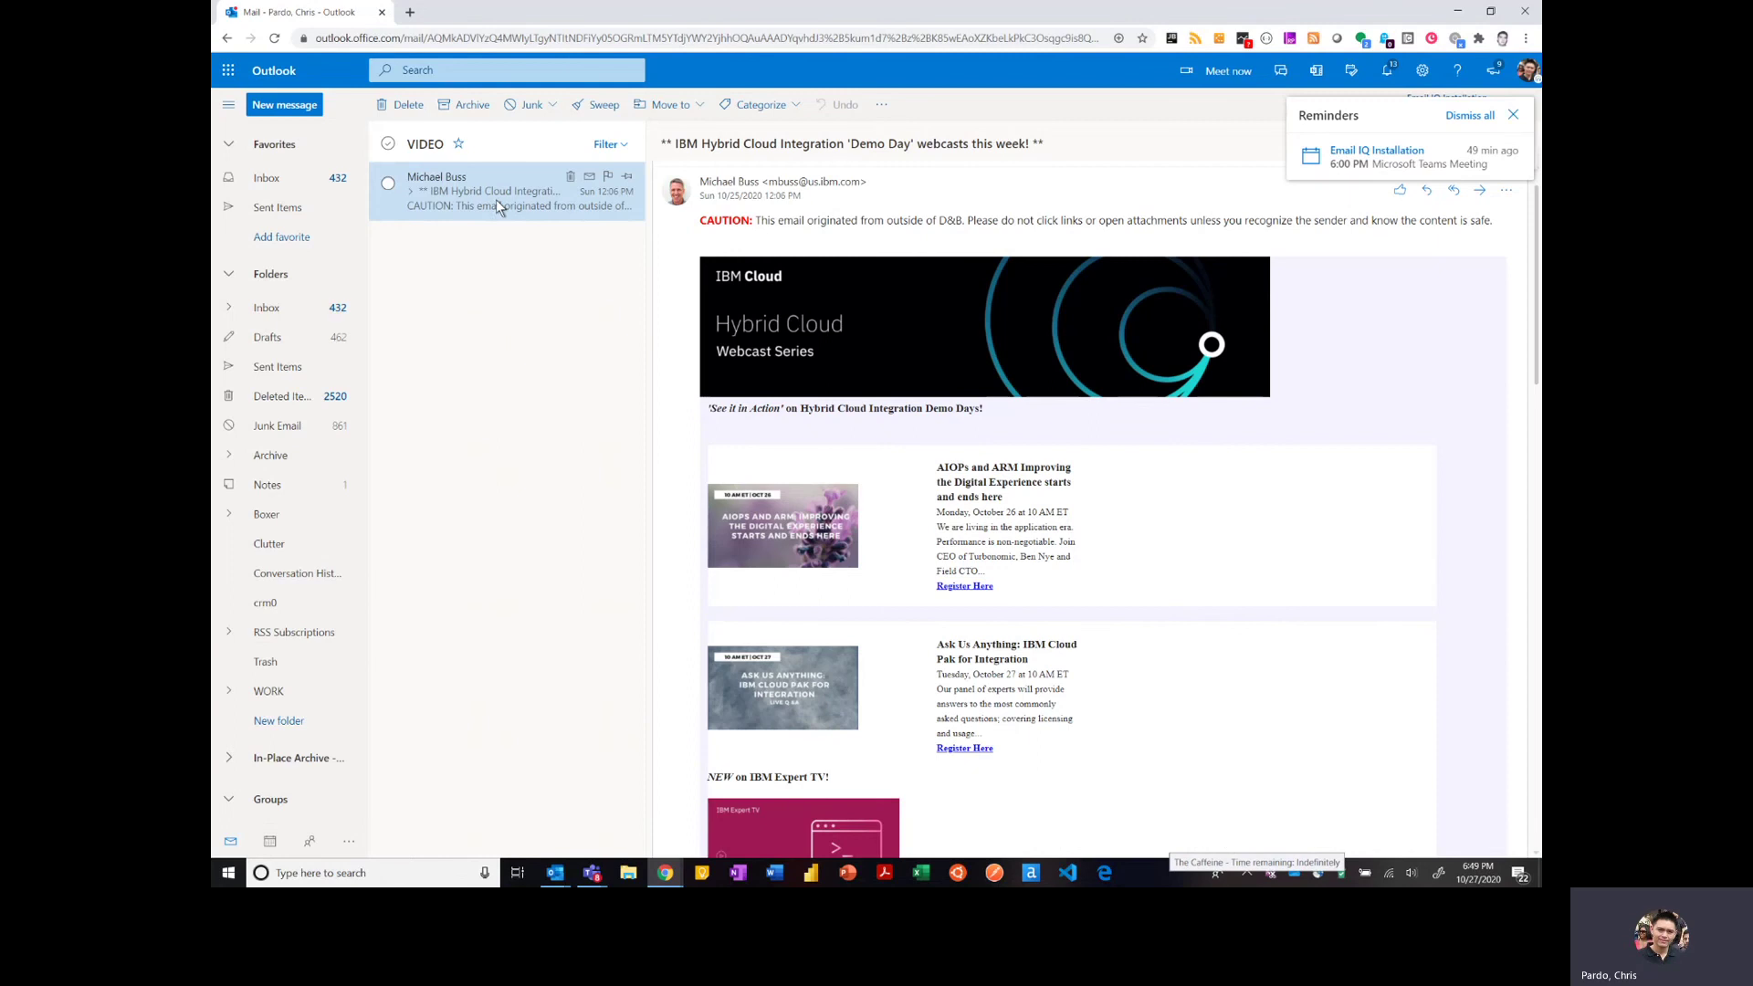
pyautogui.click(1511, 115)
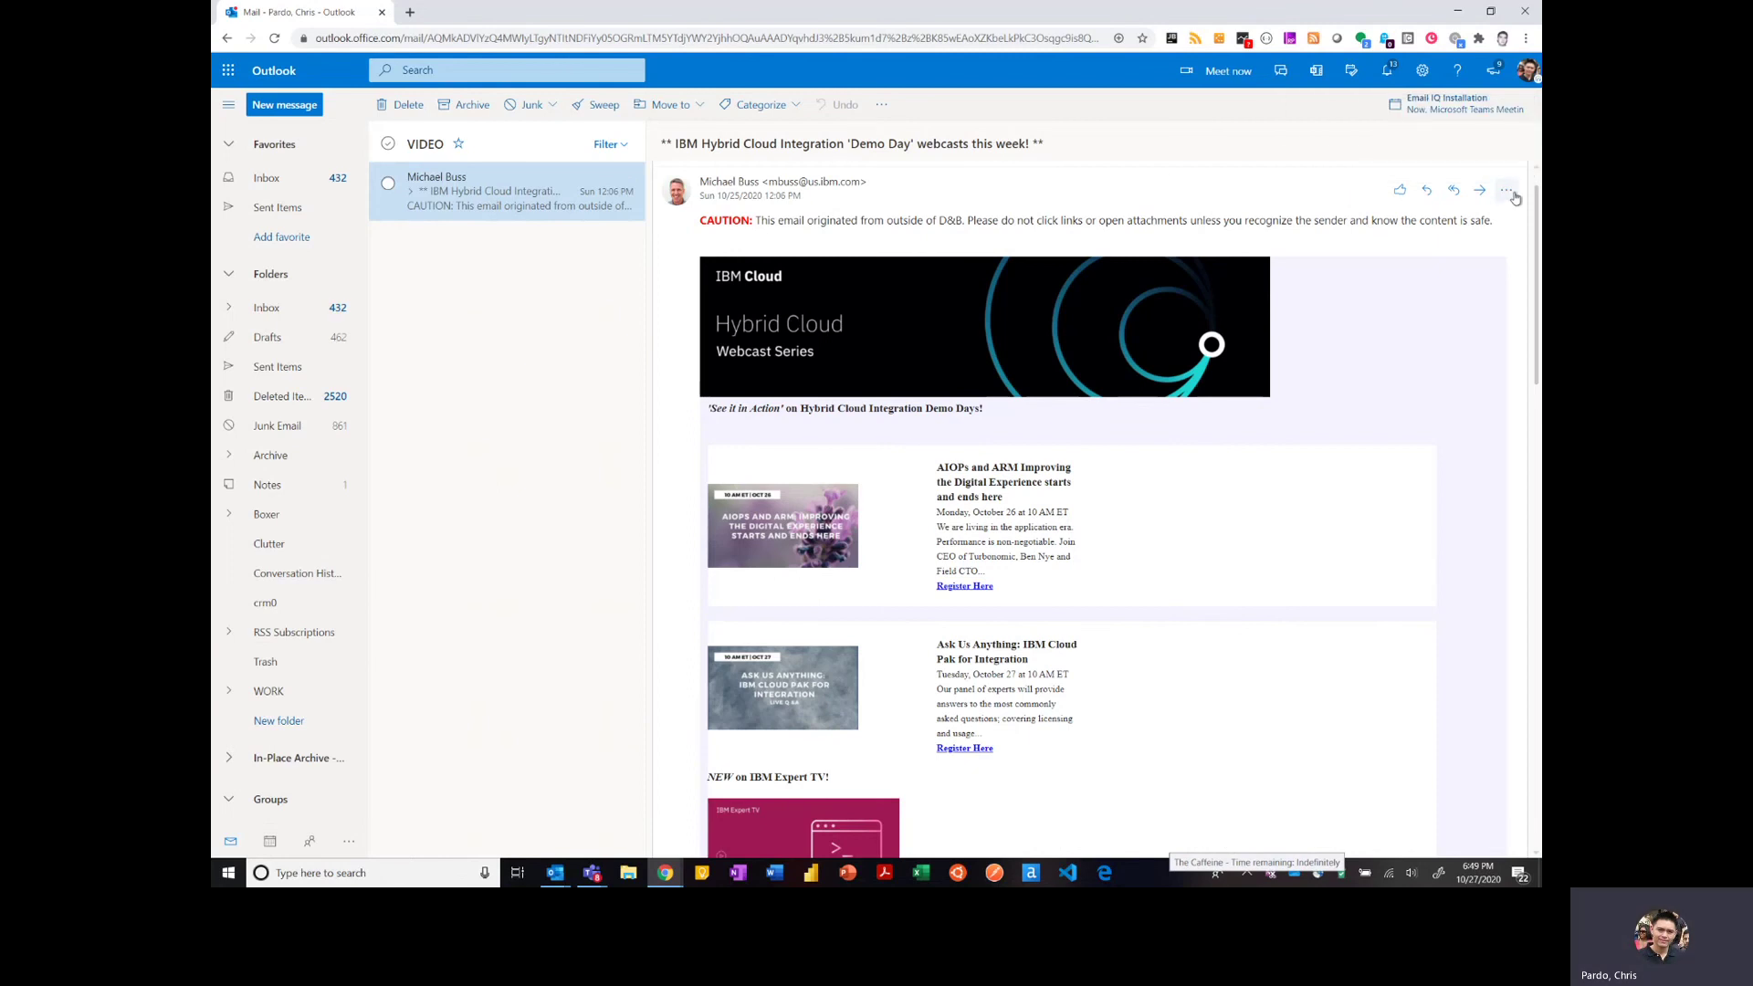
pyautogui.click(1505, 191)
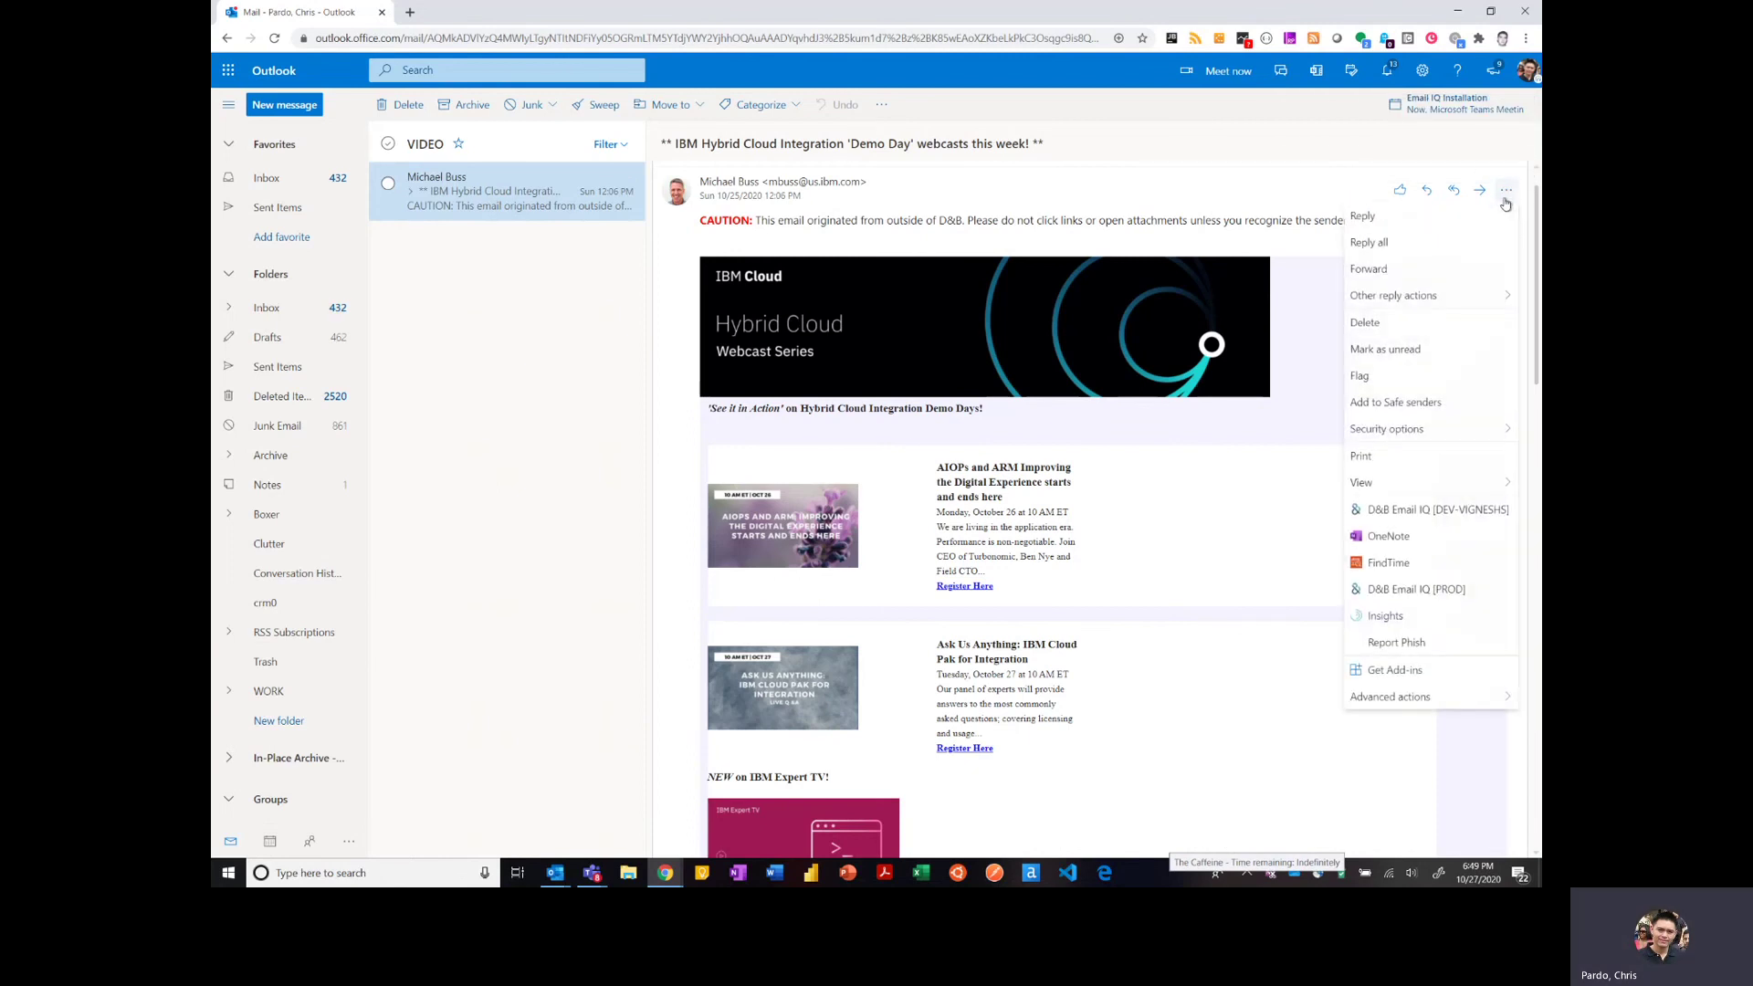
# Under My add-ins, choose to add a custom add-in from a URL.
pyautogui.click(1420, 671)
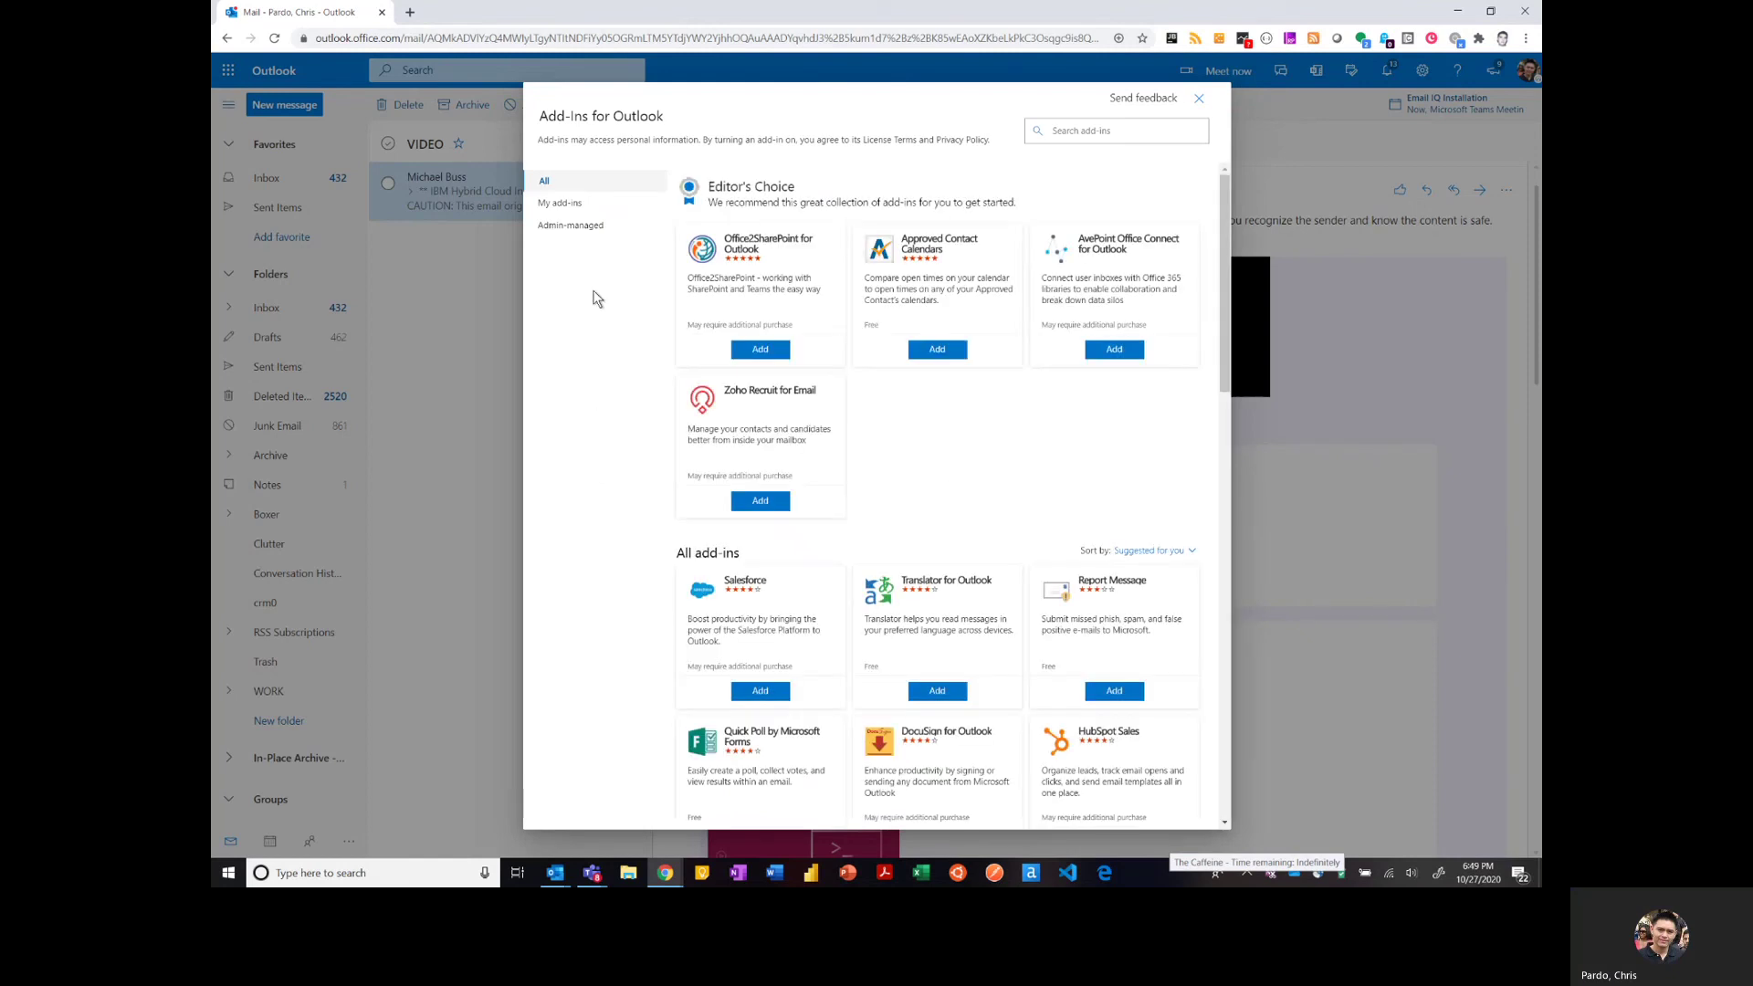
pyautogui.click(559, 206)
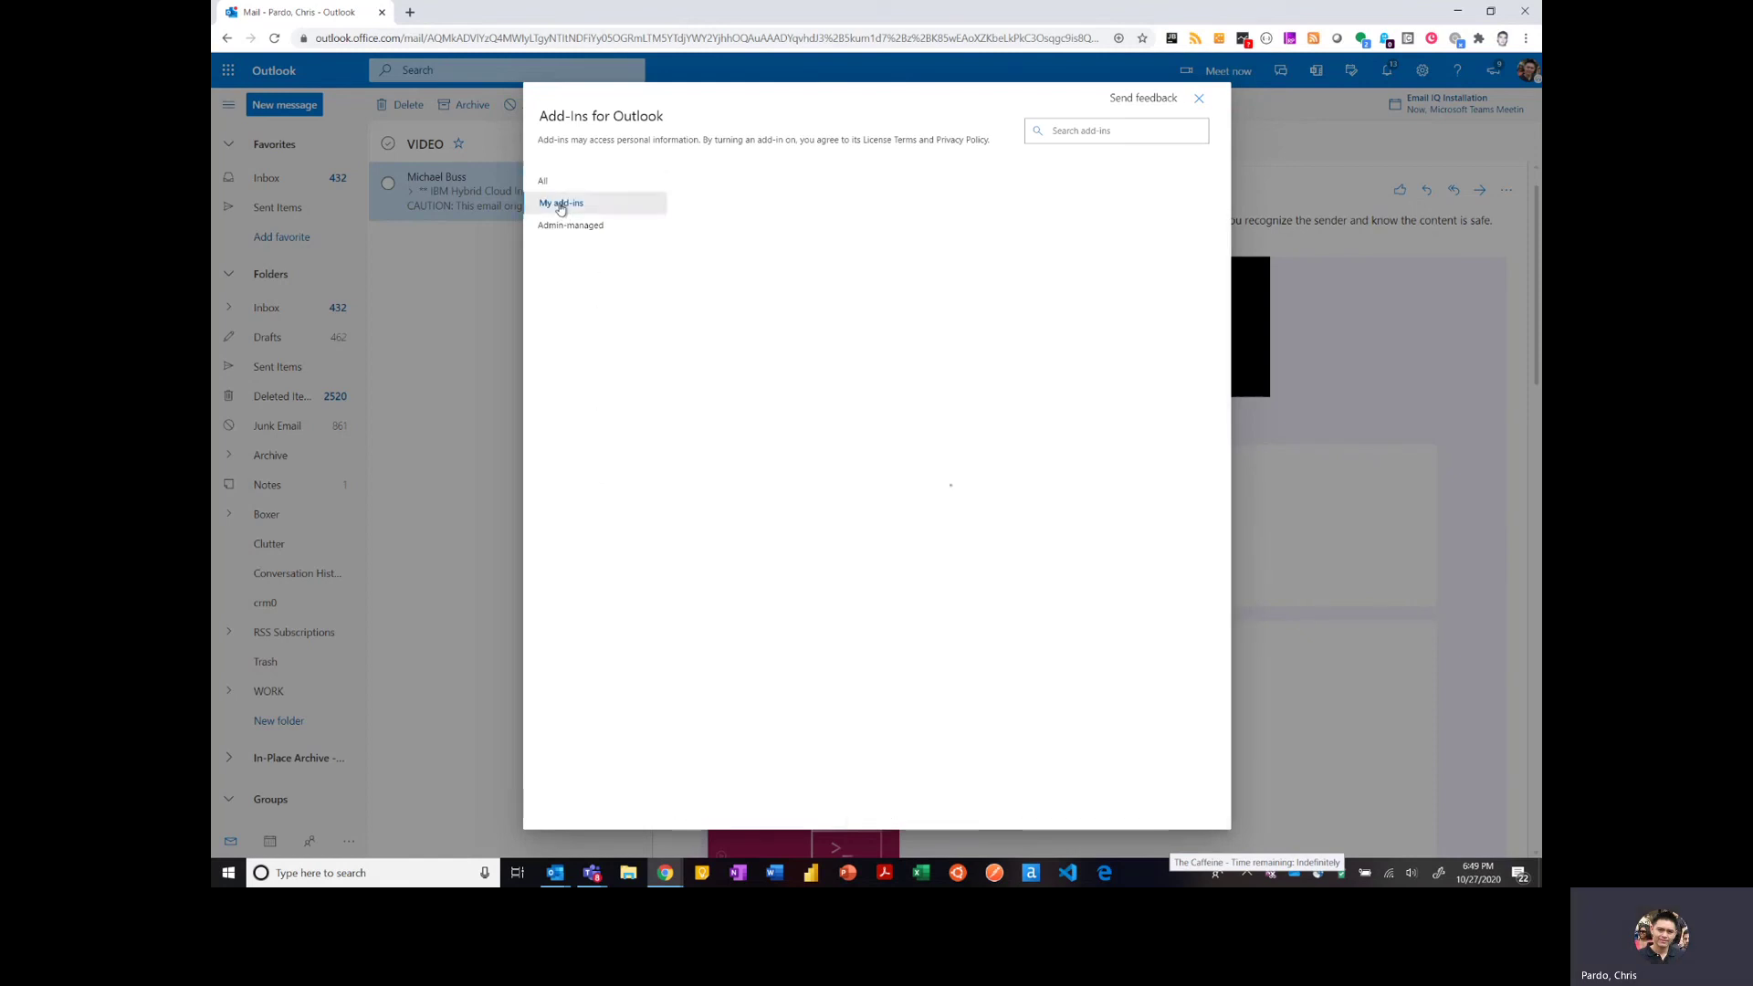
pyautogui.scroll(-2, 1055, 759)
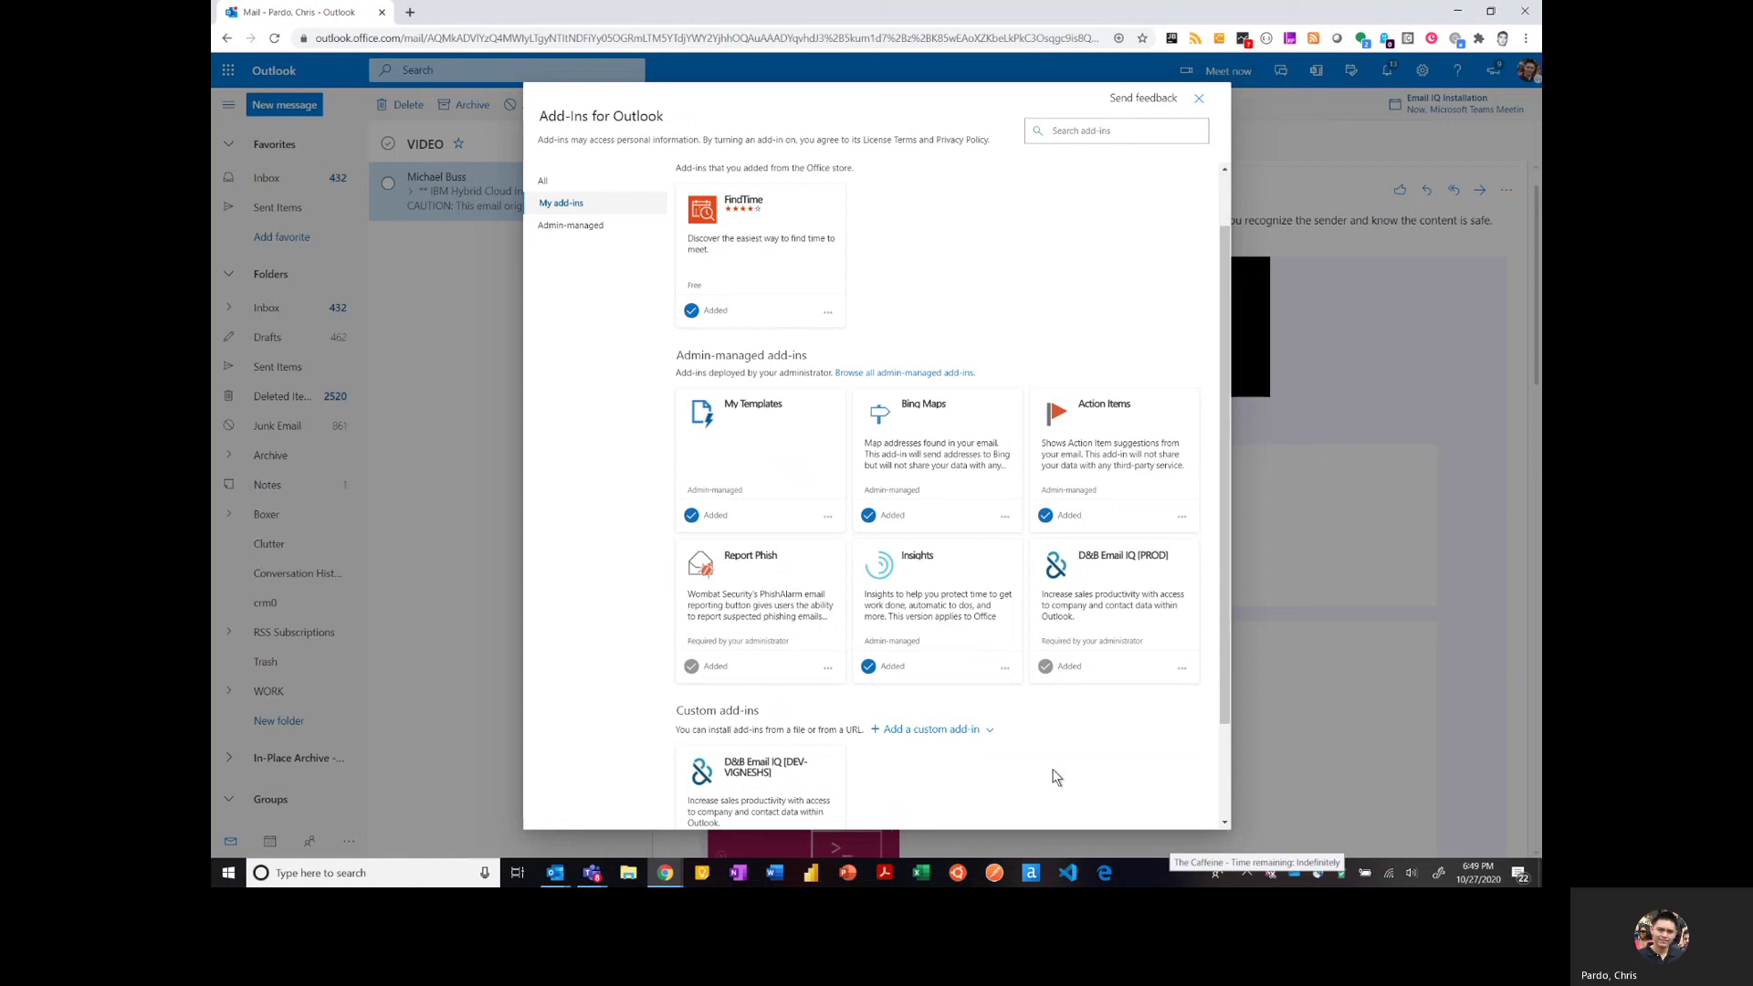
pyautogui.scroll(-3, 1048, 762)
pyautogui.click(915, 607)
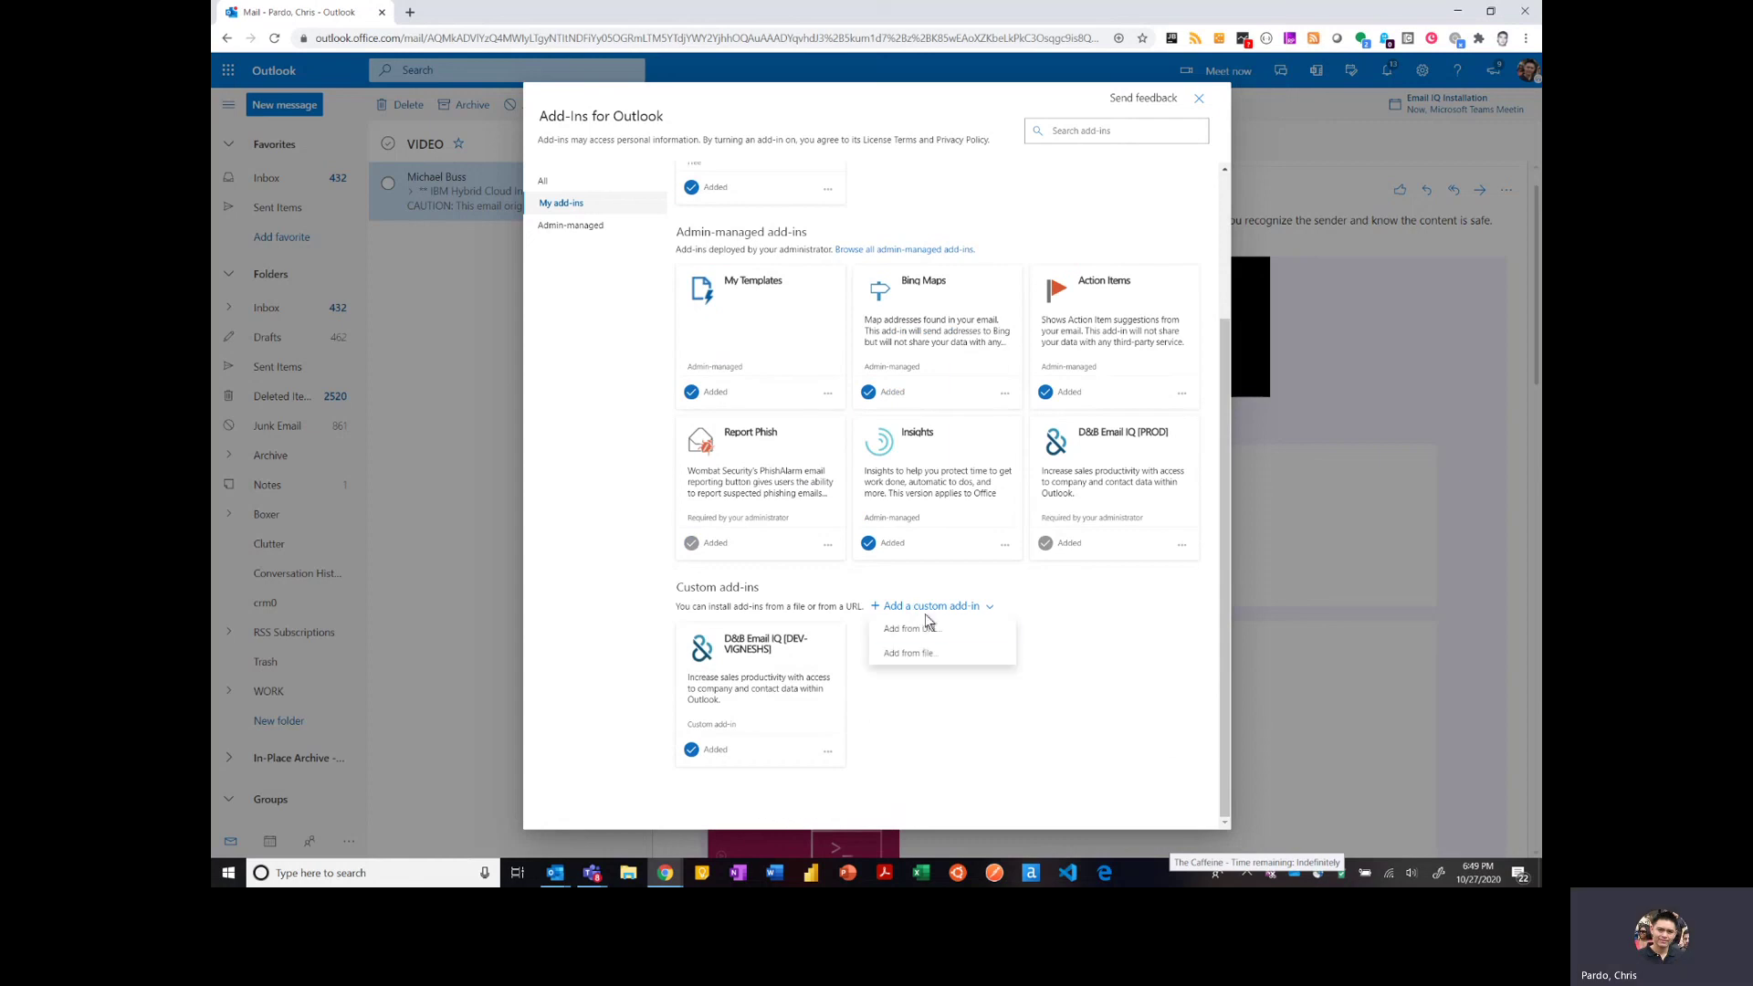
pyautogui.click(981, 636)
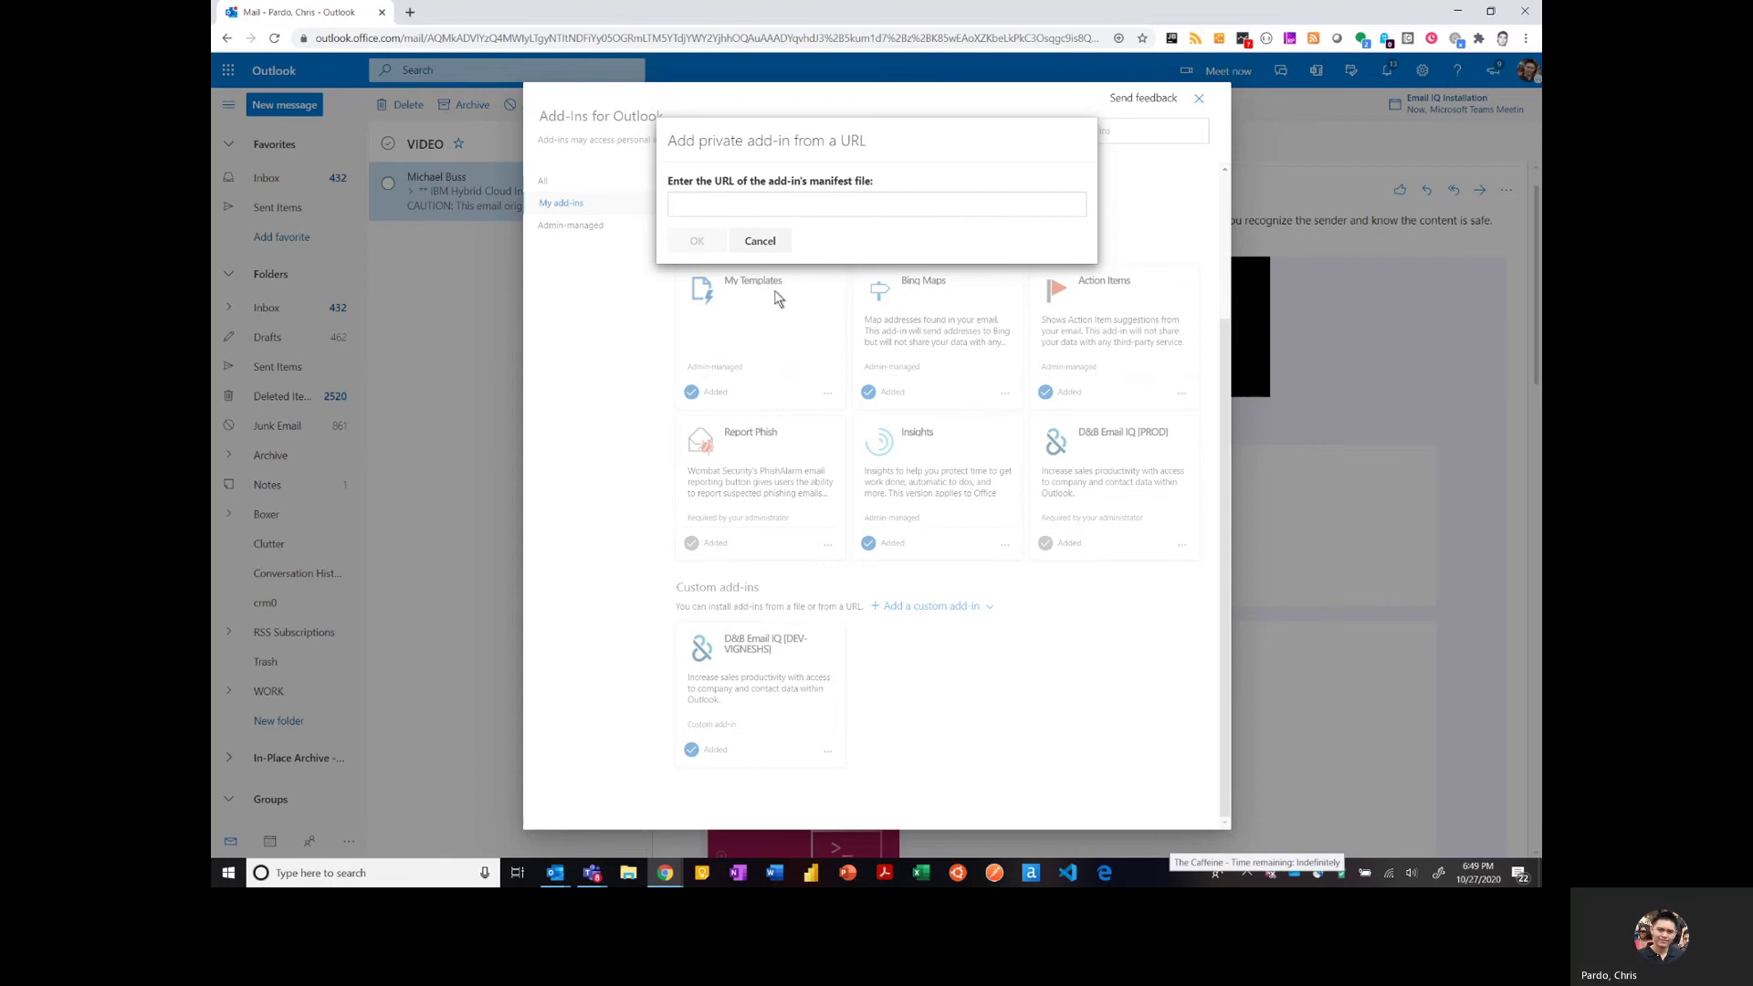
# Fill in the ga-dev1-0 manifest.xml URL from autocomplete and submit it.
pyautogui.click(737, 206)
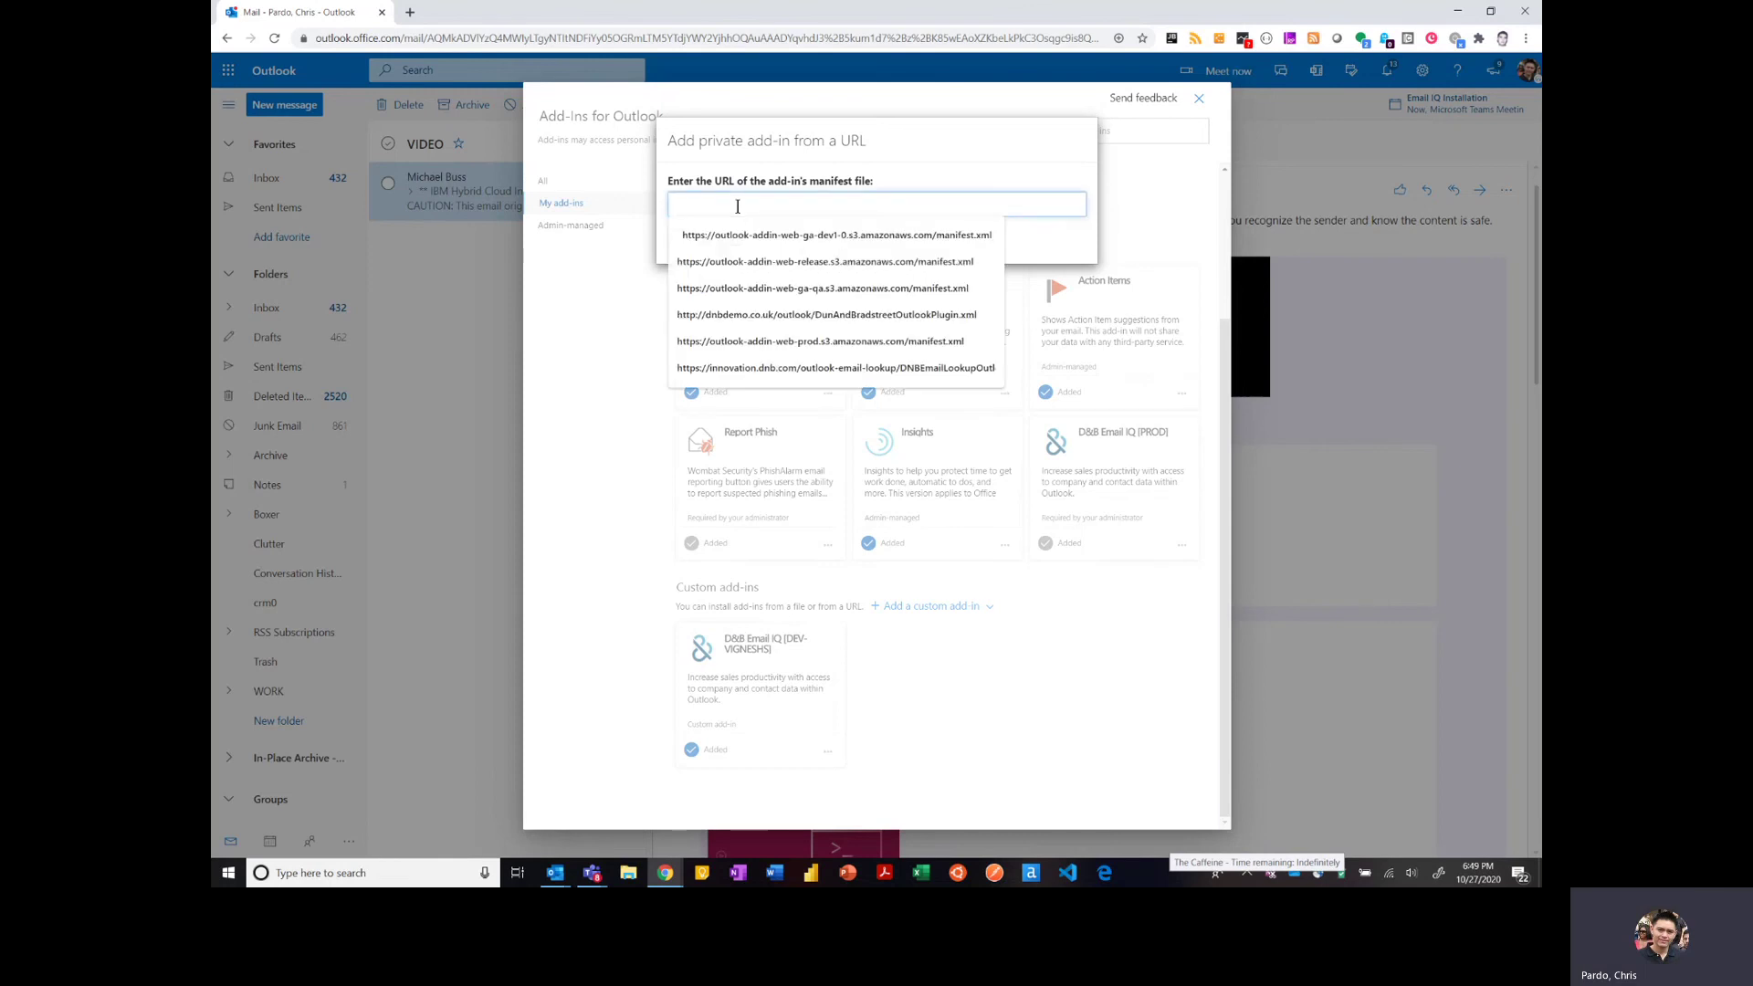
pyautogui.click(738, 205)
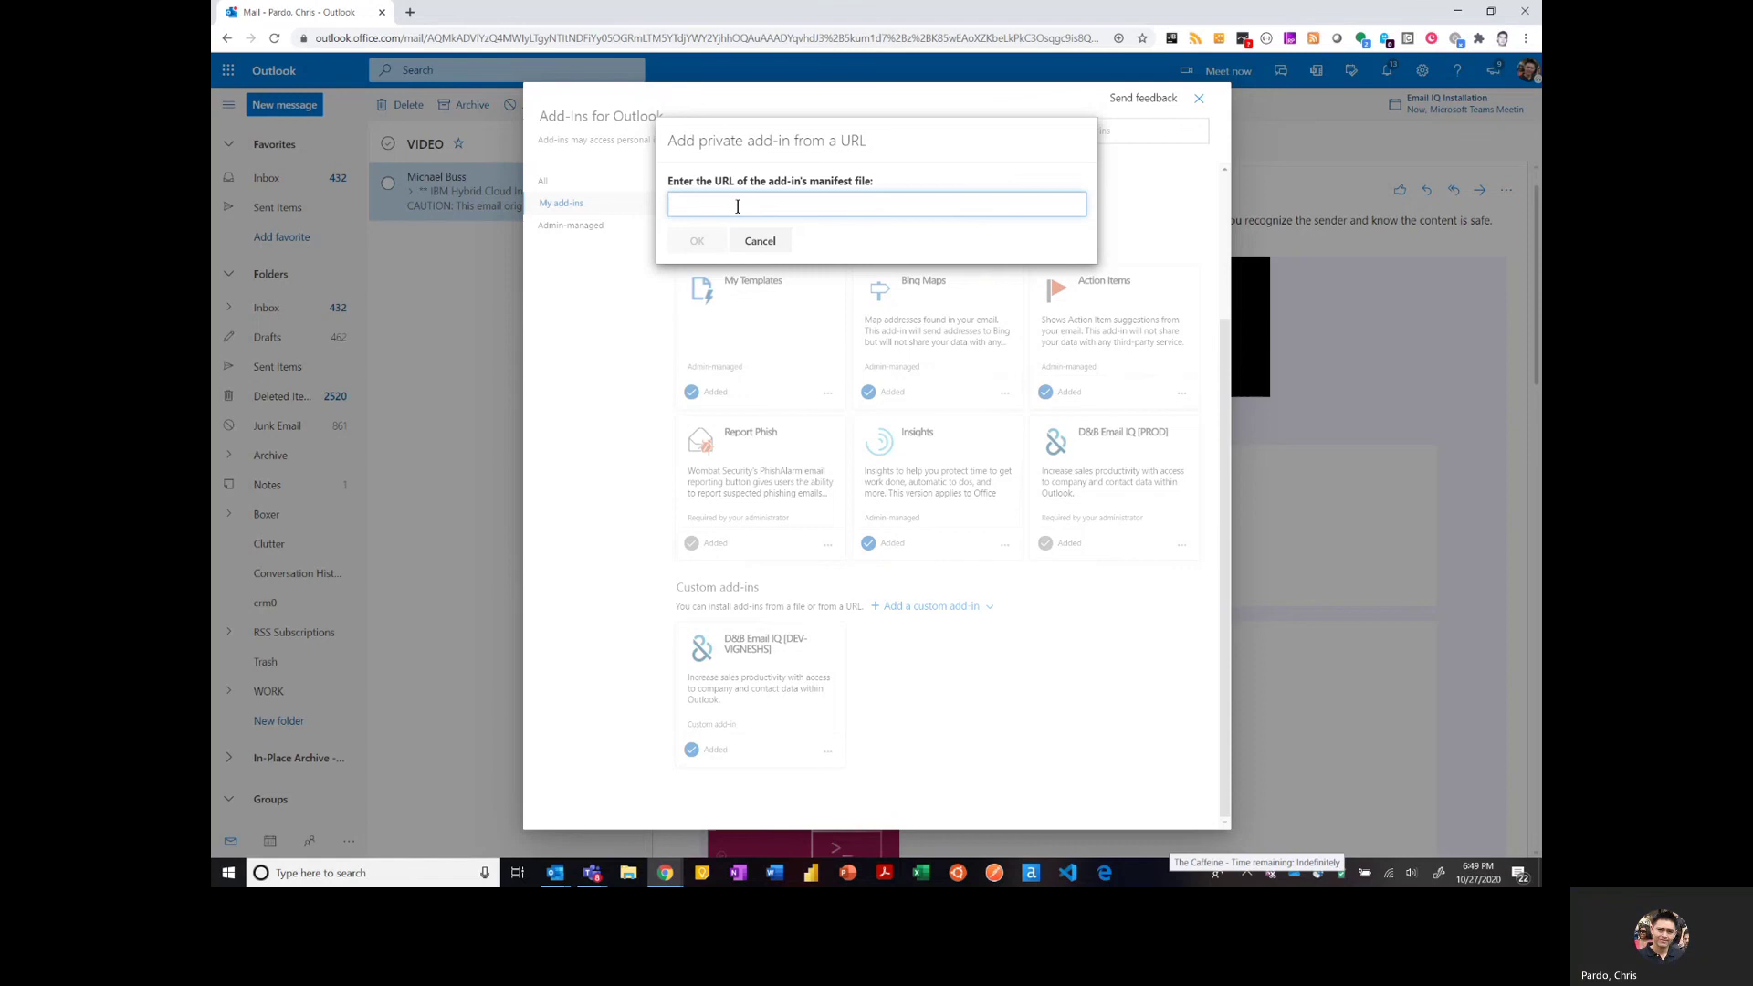
pyautogui.click(736, 205)
pyautogui.click(741, 234)
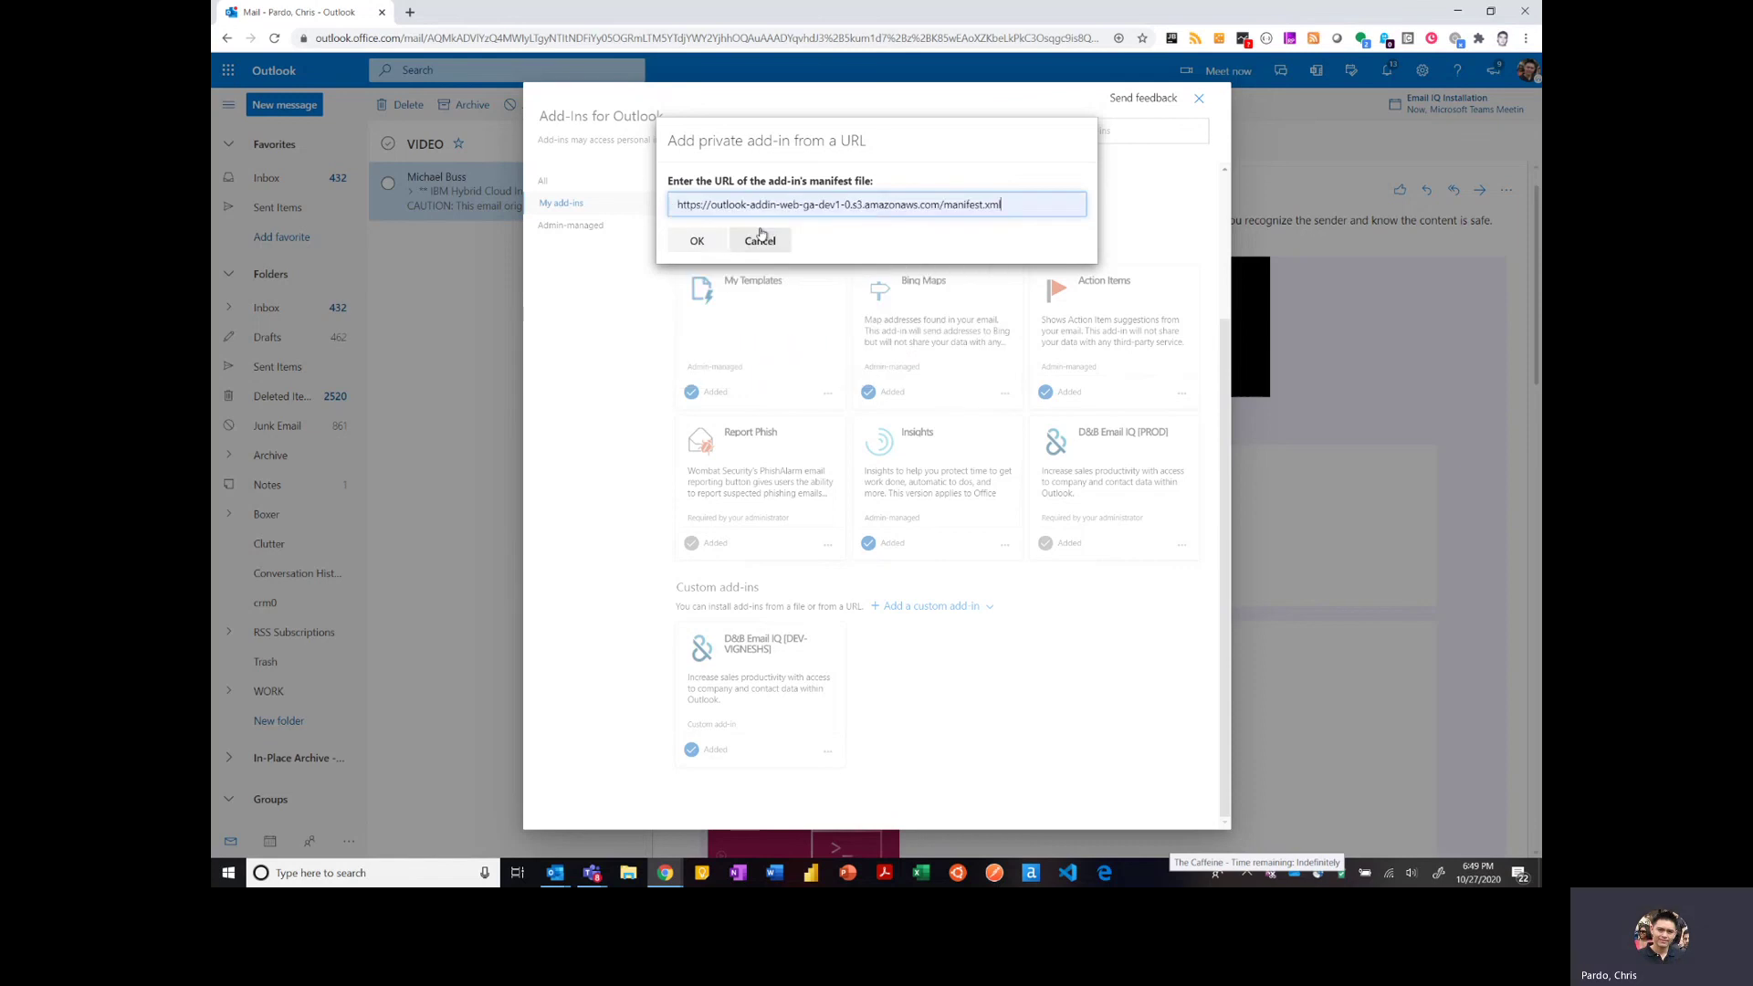
pyautogui.click(699, 242)
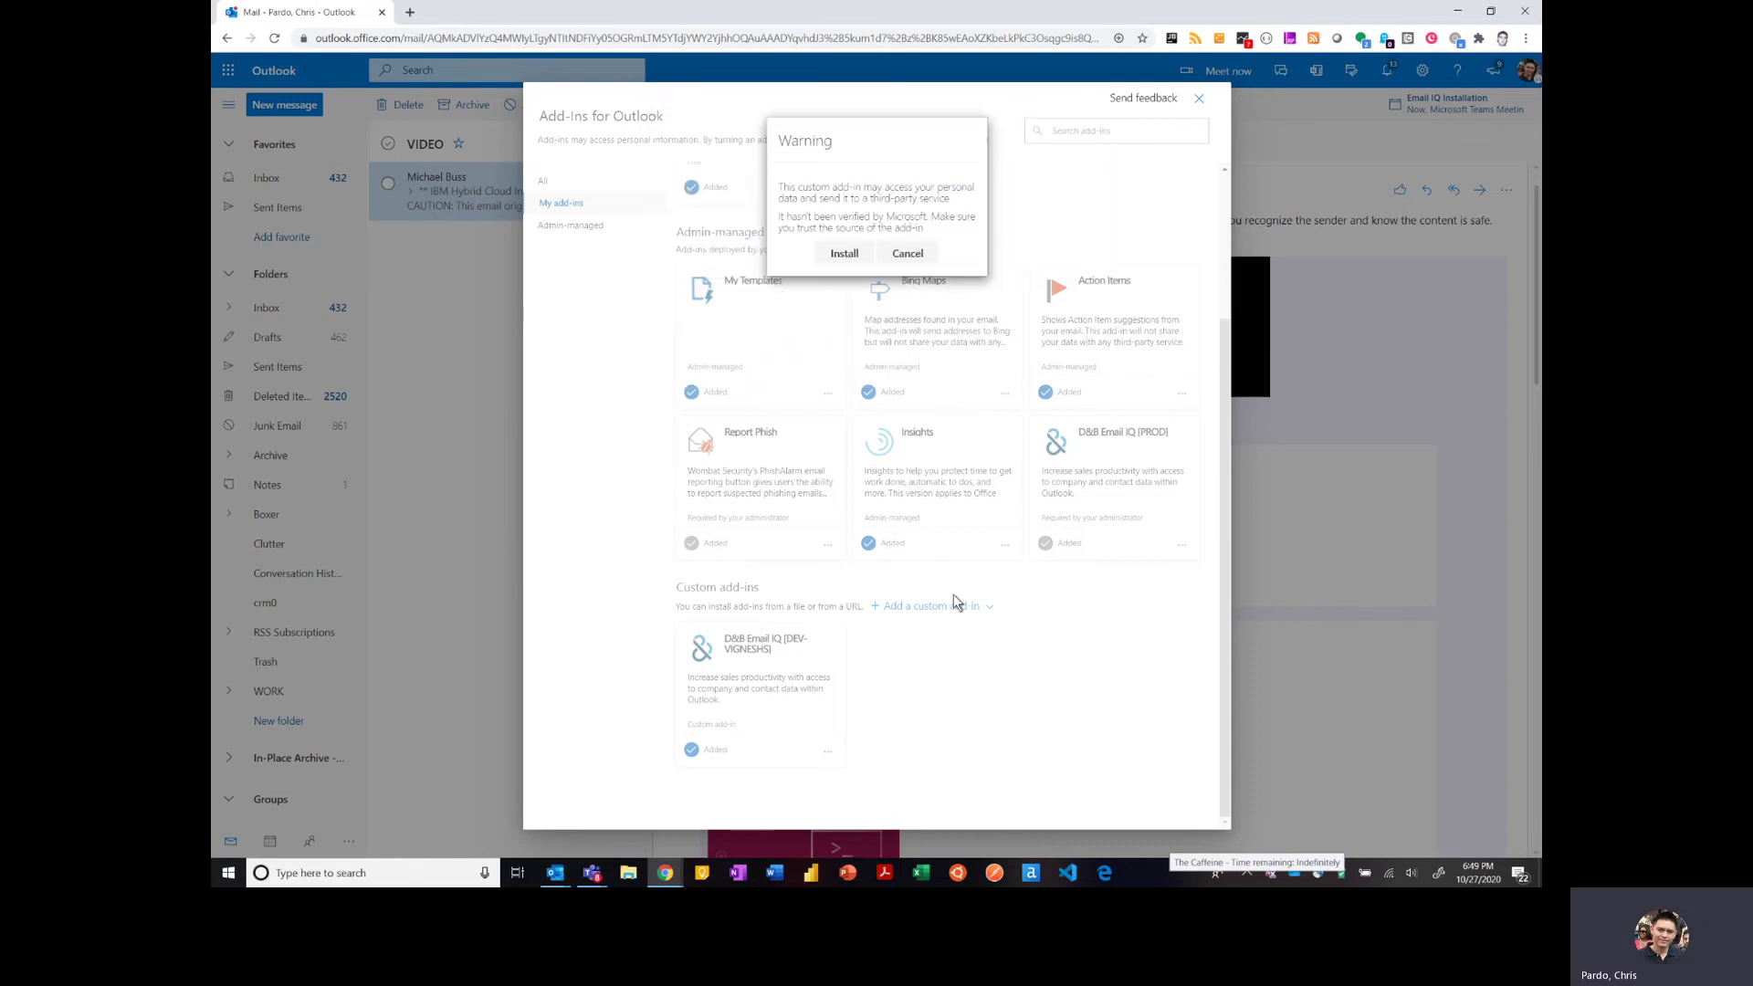
# Confirm installation of the unverified D&B Email IQ dev add-in.
pyautogui.click(844, 256)
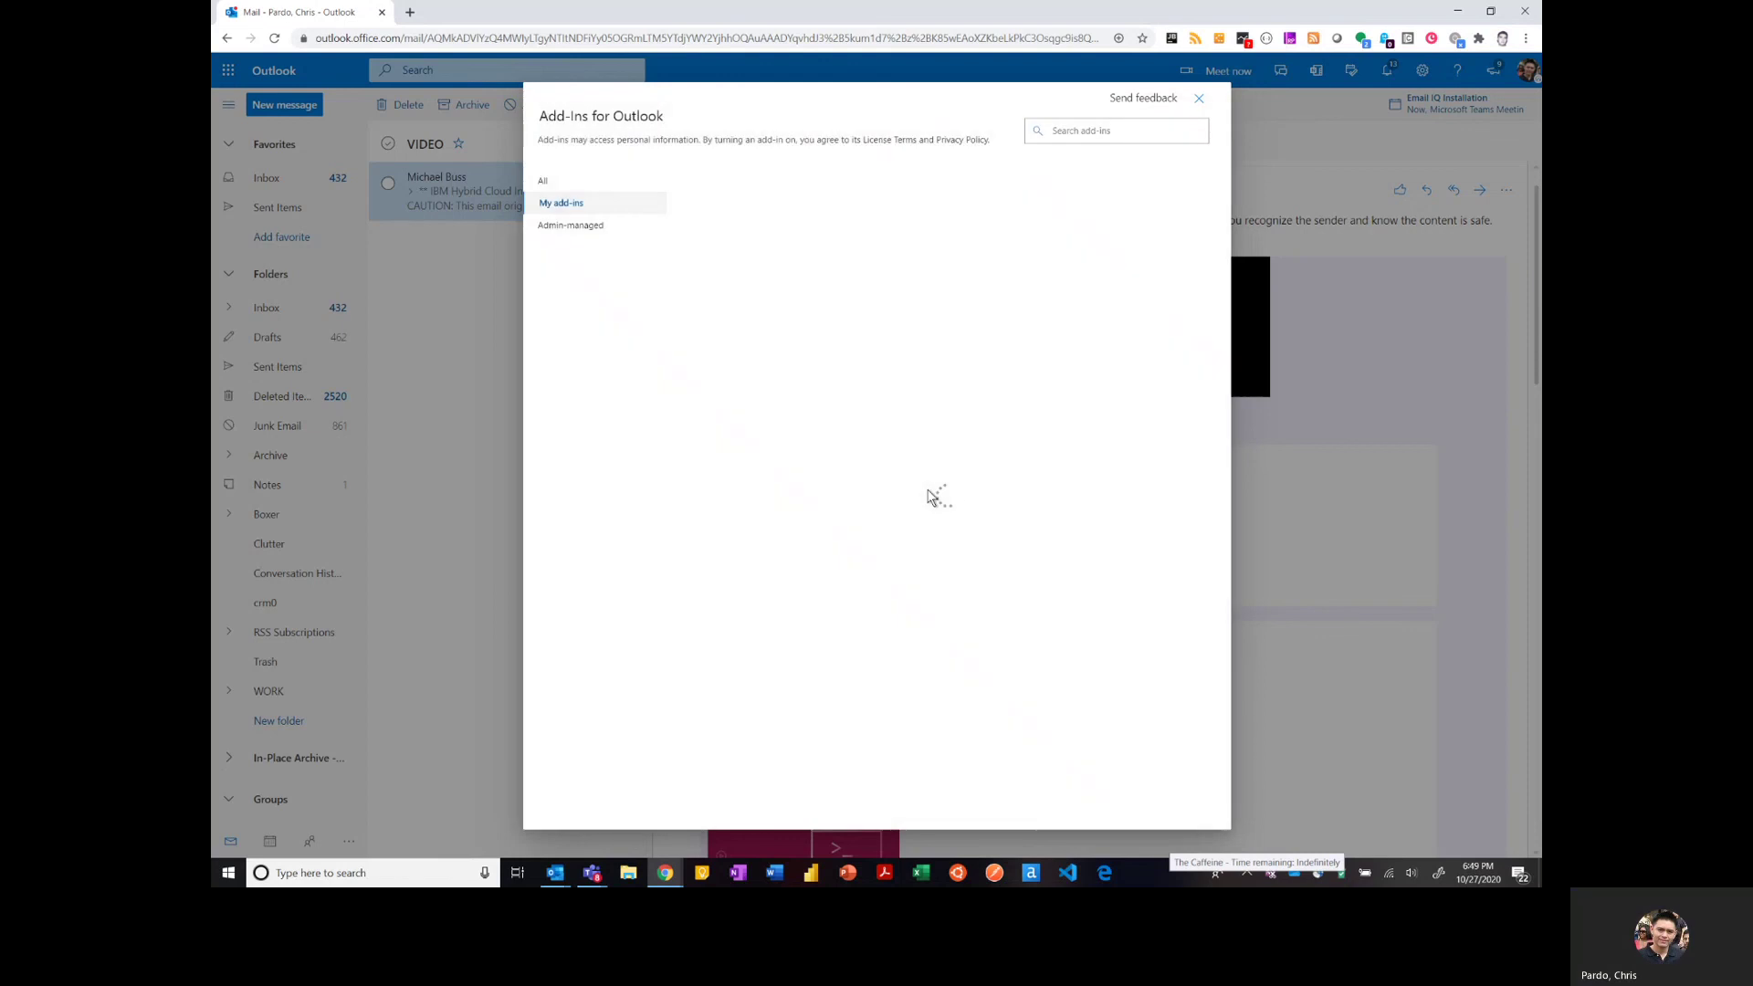
# Close Add-Ins, open the D&B Email IQ [GA-DEV1-0] pane, then switch to desktop Outlook.
pyautogui.click(1201, 100)
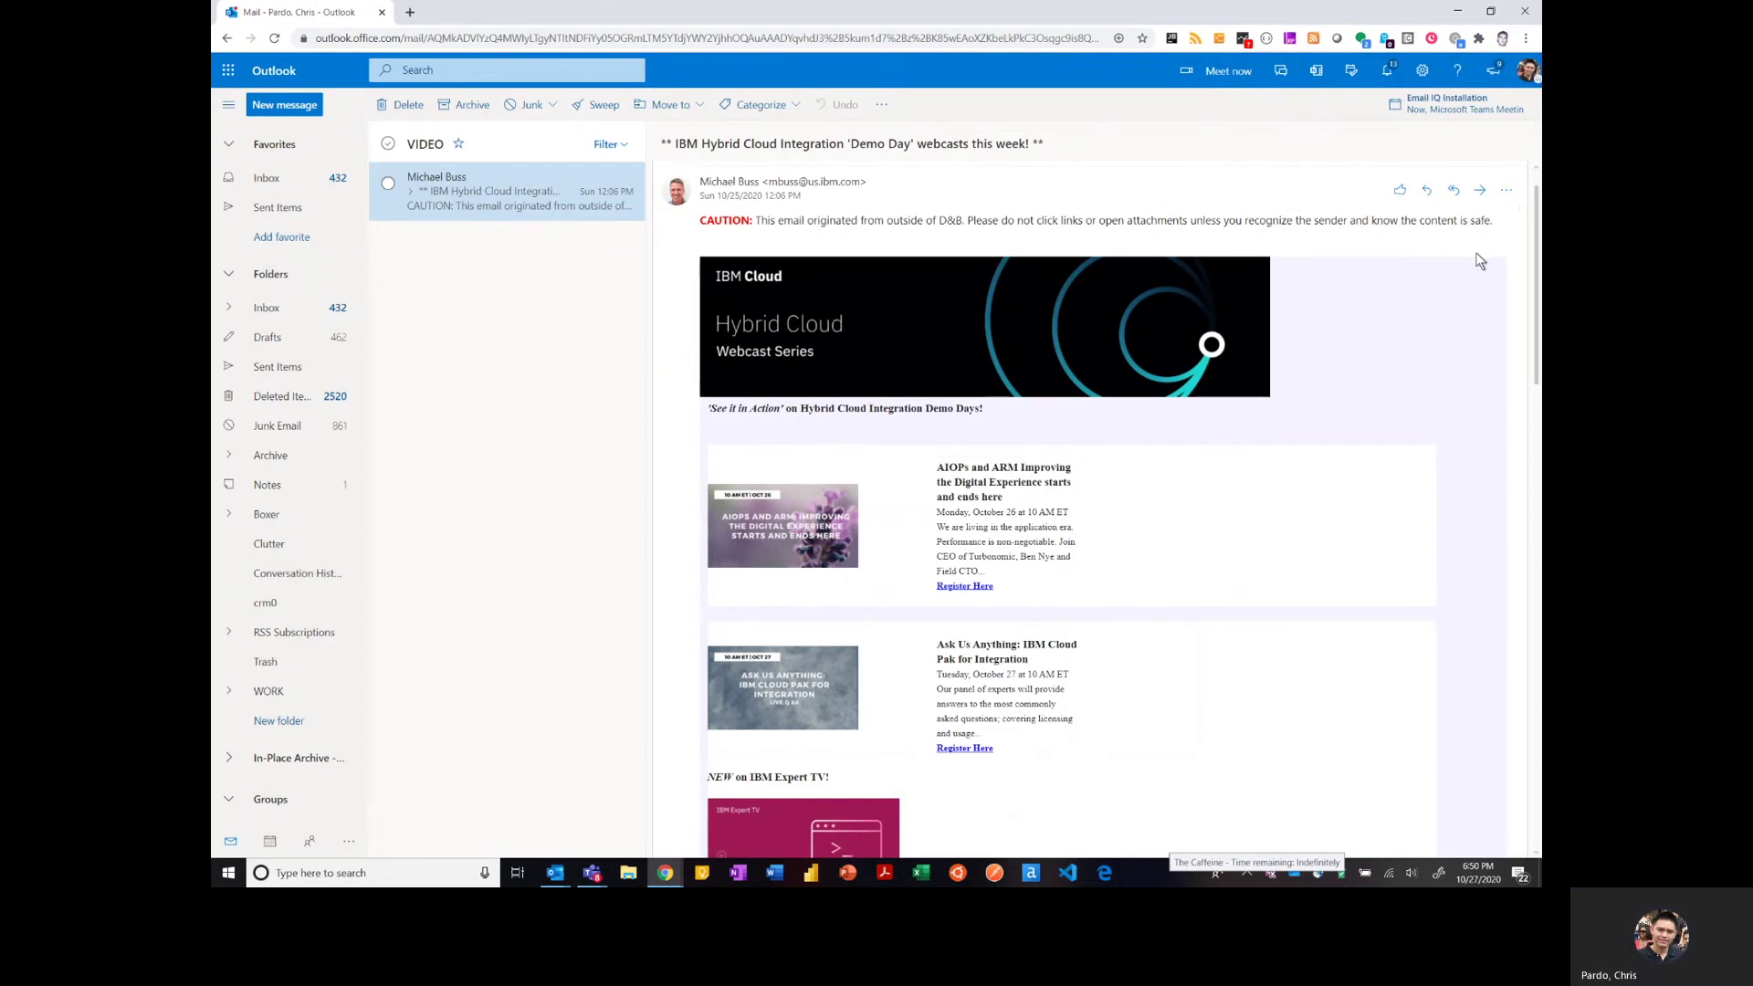
pyautogui.click(1506, 190)
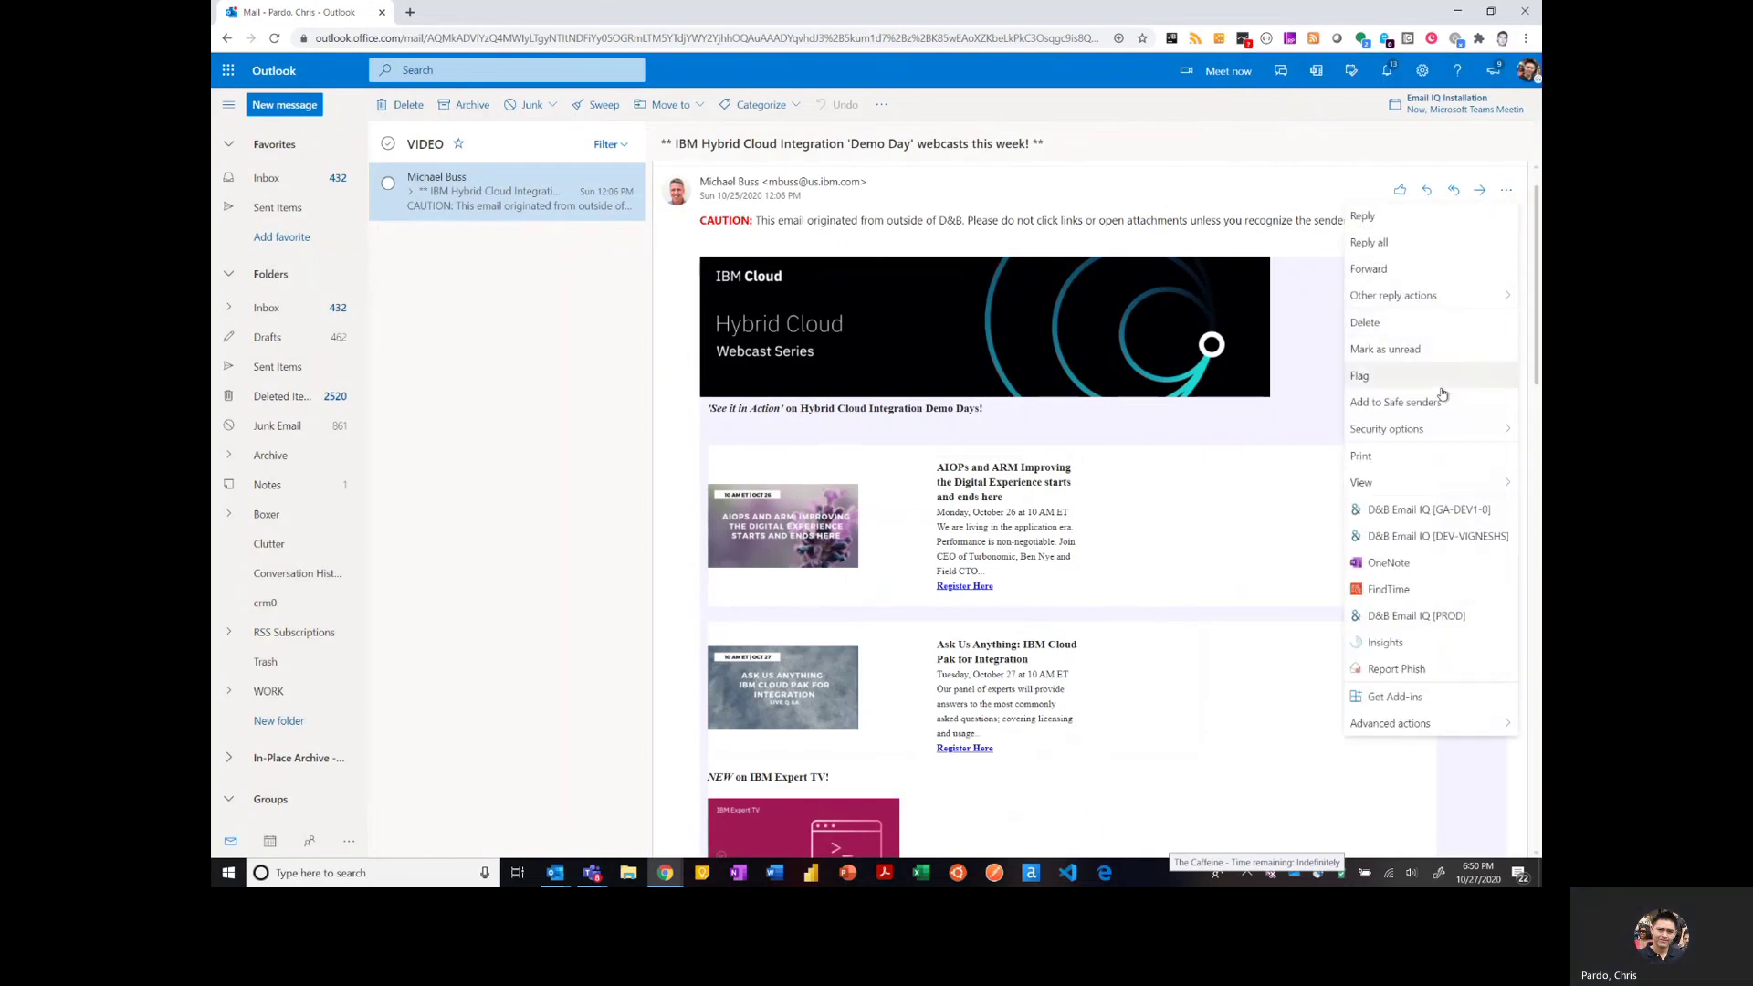
pyautogui.click(1450, 511)
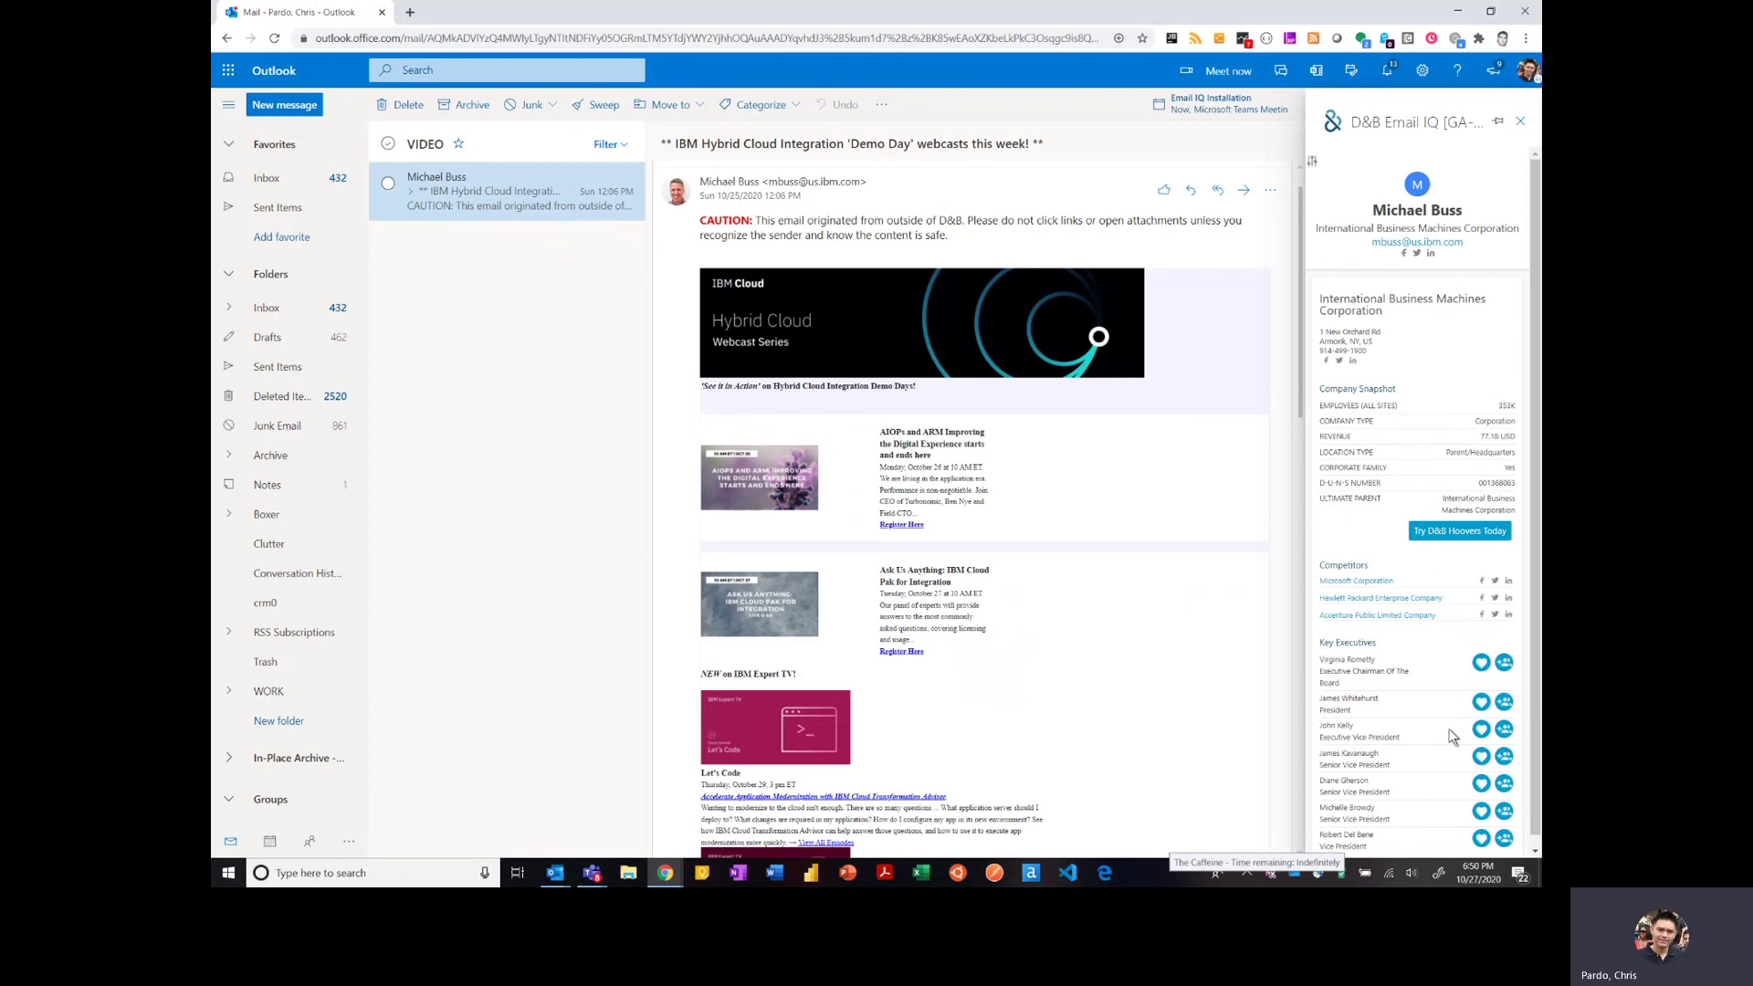
pyautogui.hotkey('alt', 'Tab')
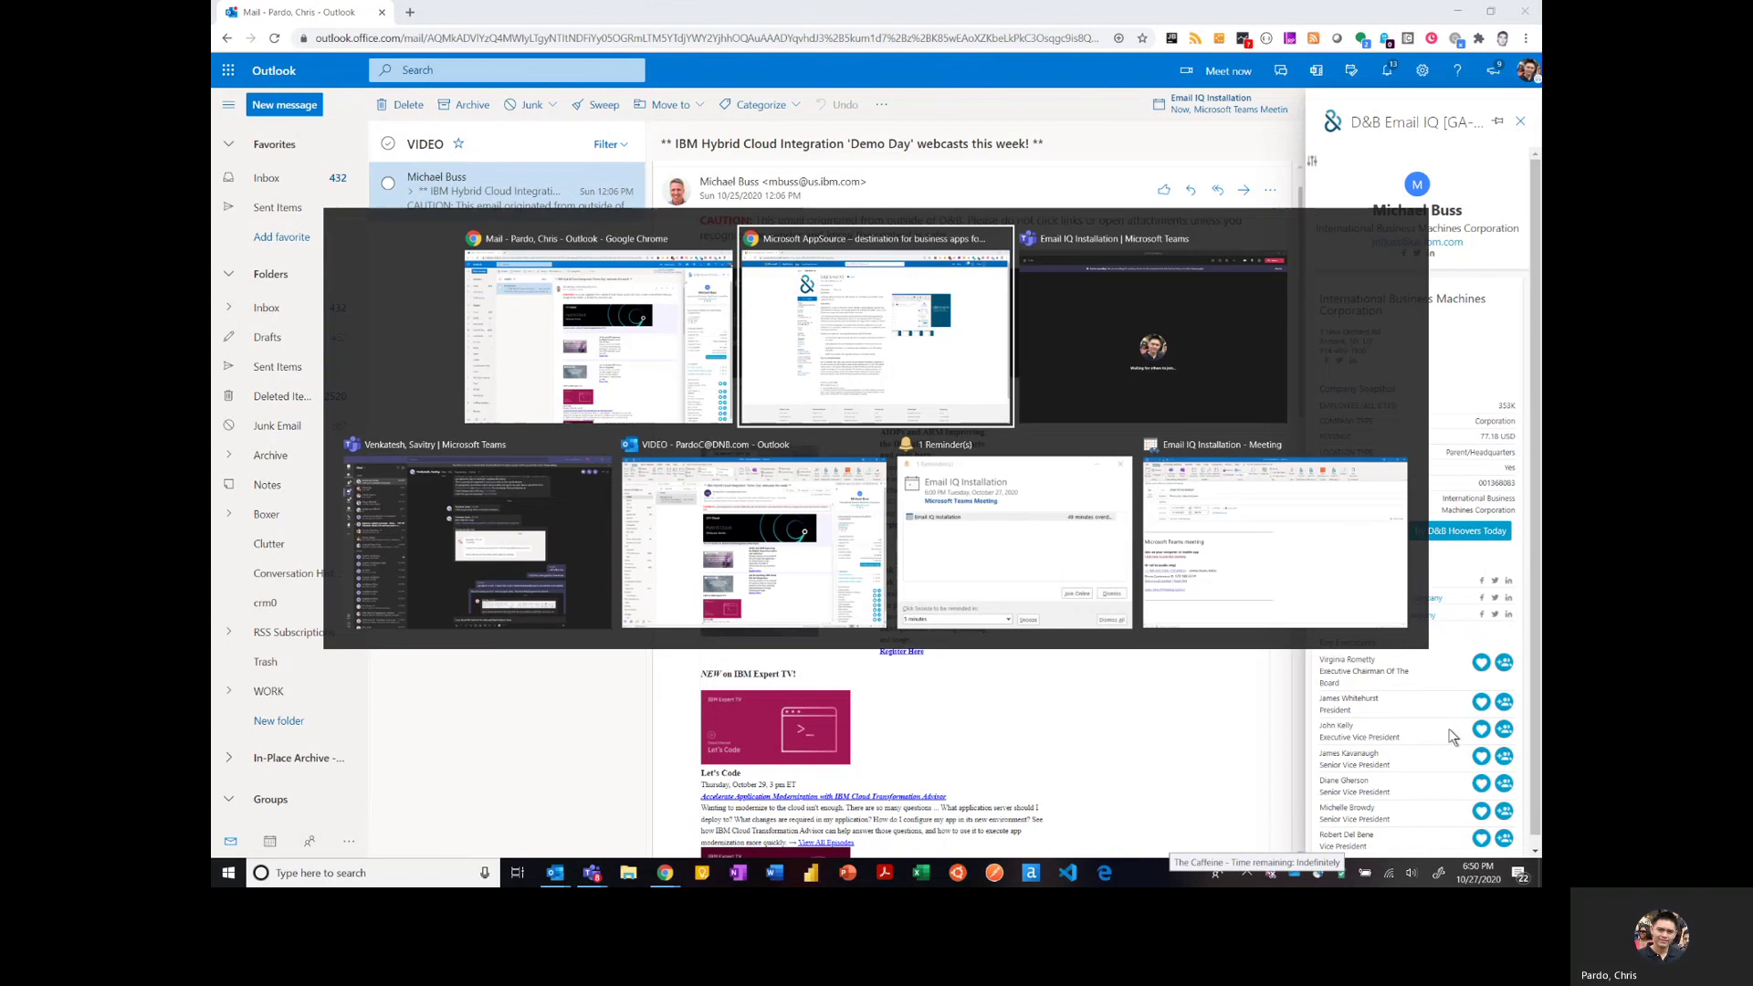
pyautogui.click(821, 556)
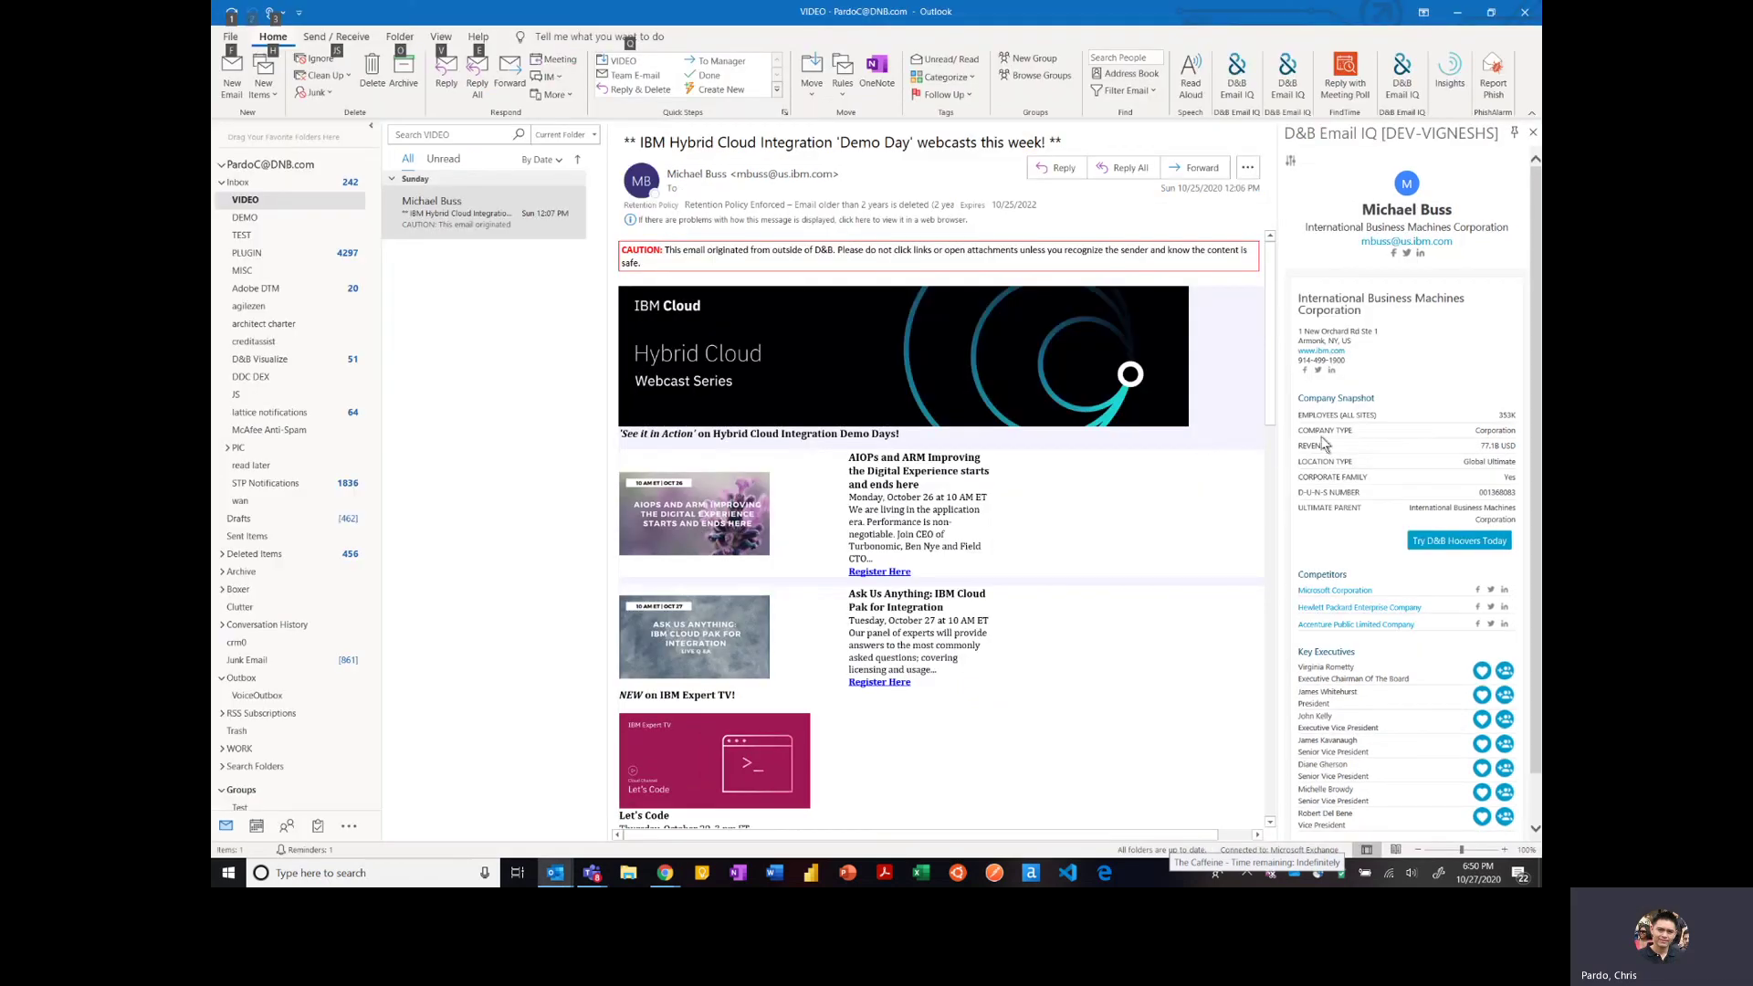